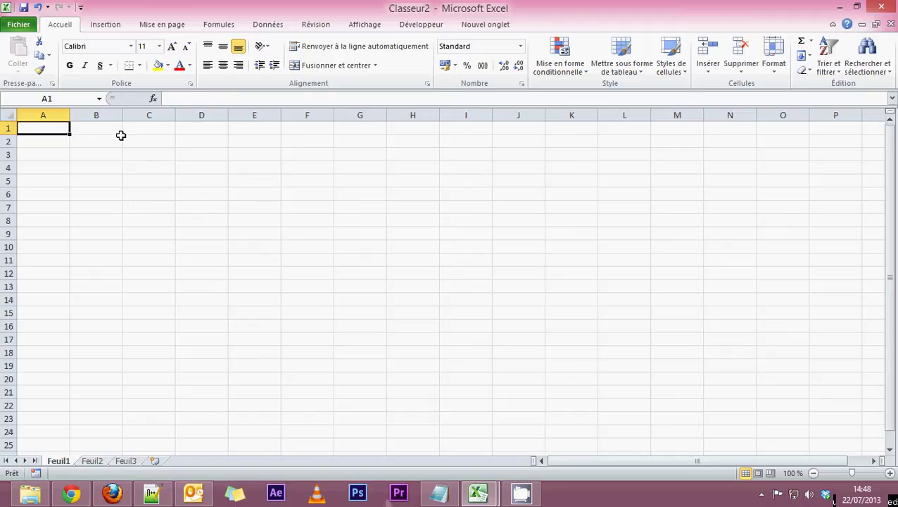
Step: Apply all borders to the range B2:H7 to form a grid of seven columns by six rows
drag(95, 139, 410, 141)
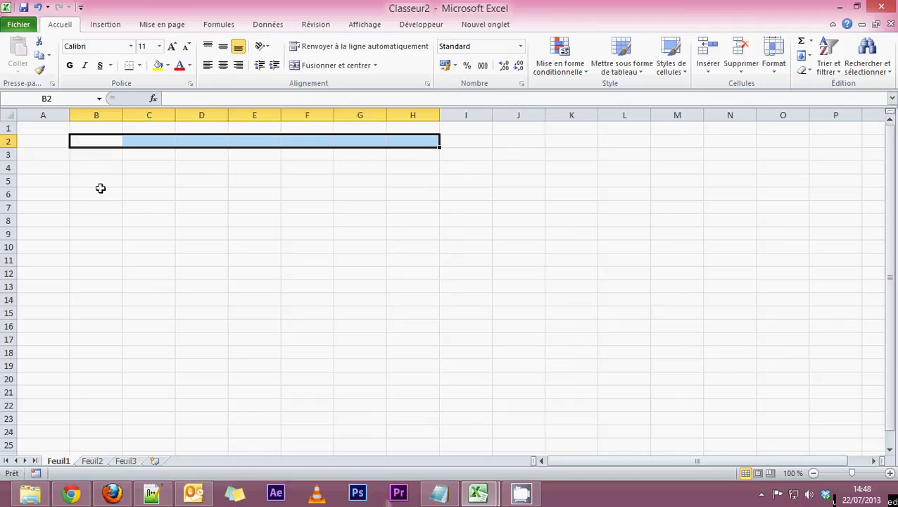
drag(96, 204, 414, 207)
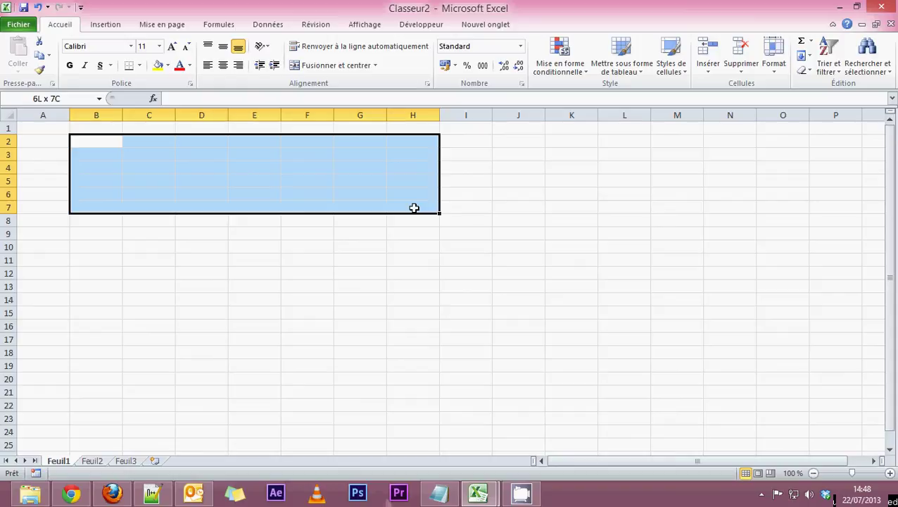
drag(414, 208, 414, 208)
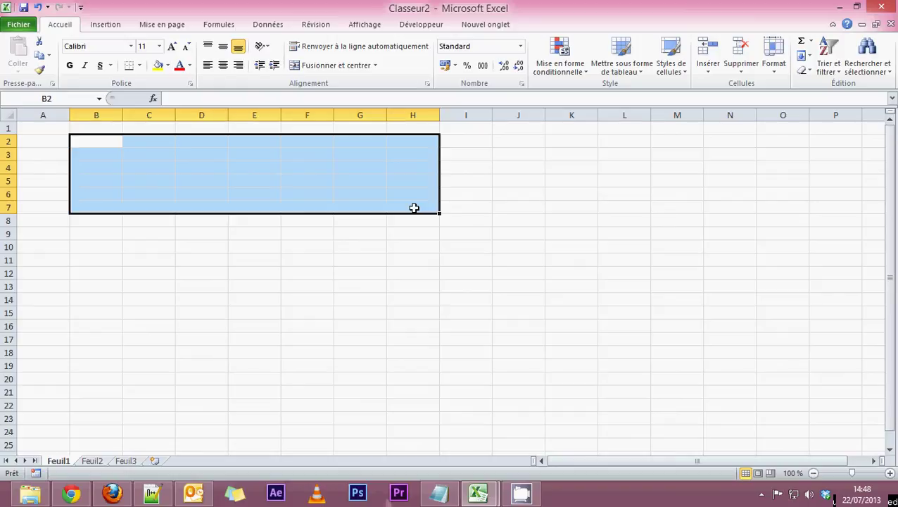
click(139, 66)
click(148, 170)
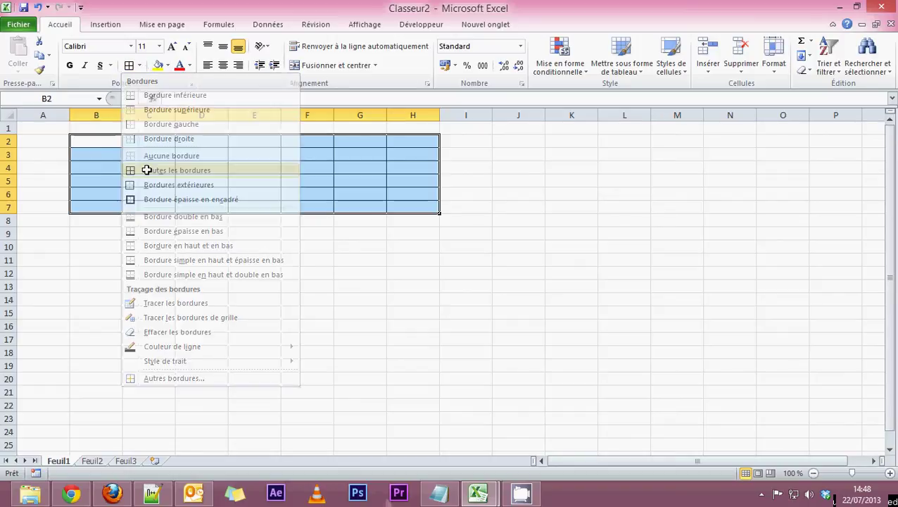
click(177, 260)
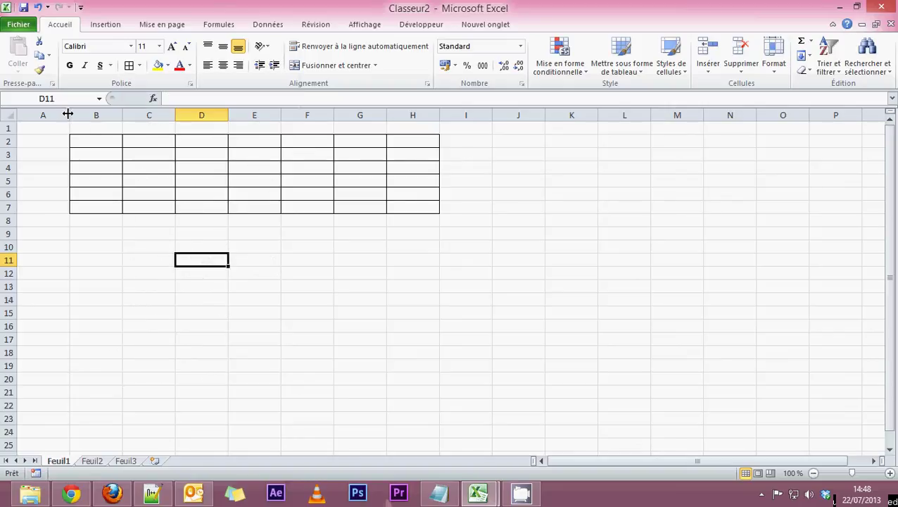
Step: Widen column A to about three times its width and make row 1 several times taller
drag(70, 113, 173, 113)
drag(10, 134, 10, 186)
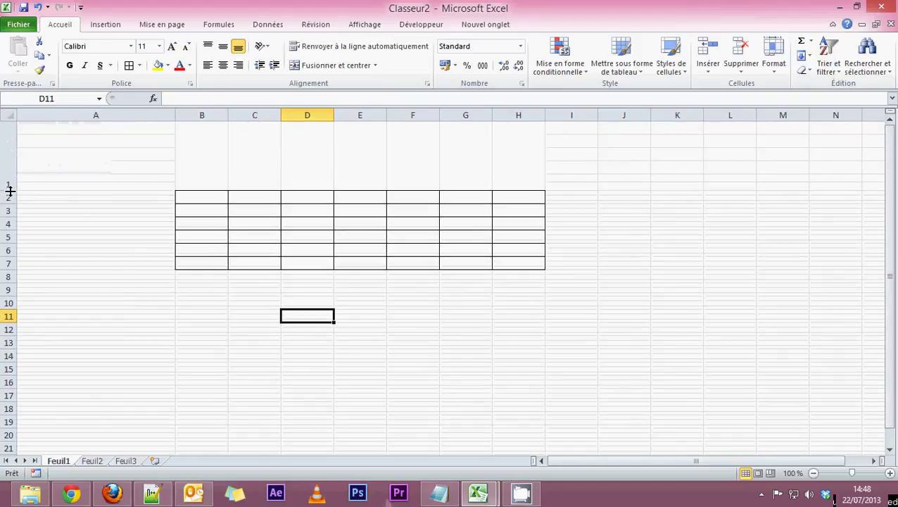
double_click(10, 187)
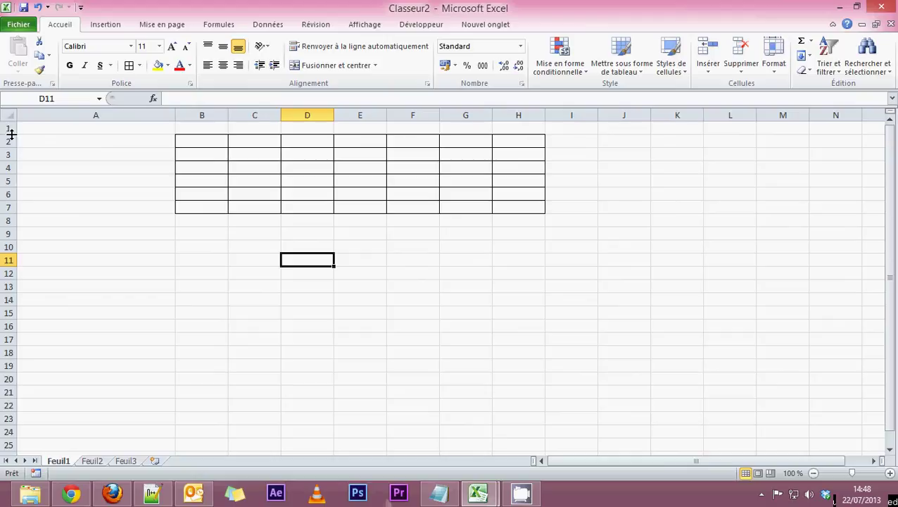
drag(10, 132, 9, 191)
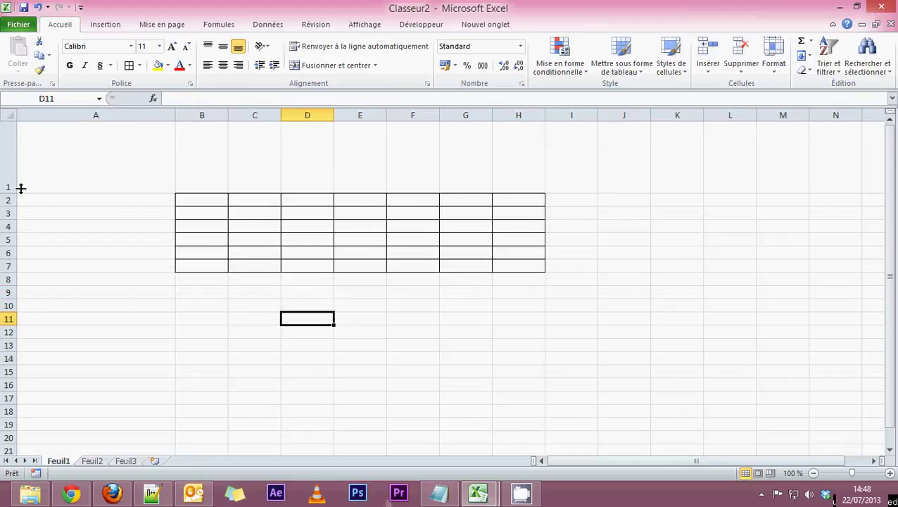
Step: Increase the height of rows 2 to 7 together to about four times the default height
drag(176, 115, 540, 115)
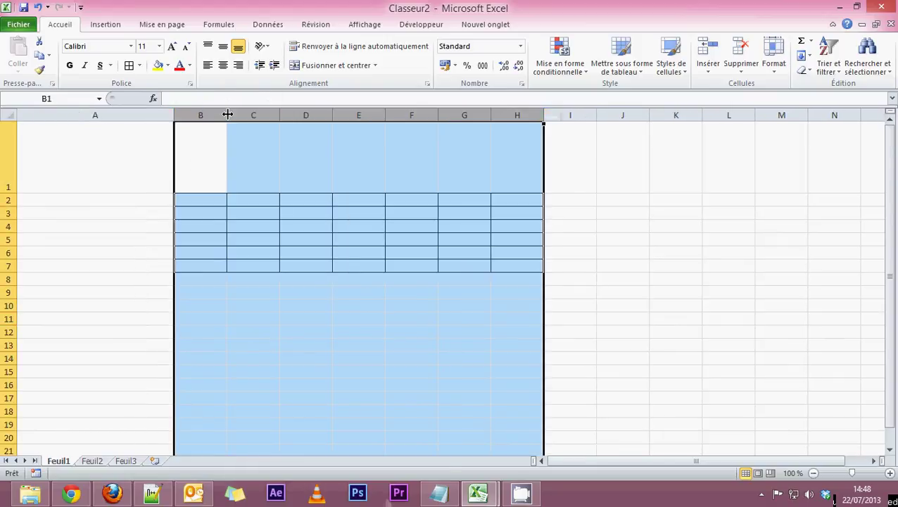
drag(228, 114, 227, 114)
drag(7, 201, 7, 268)
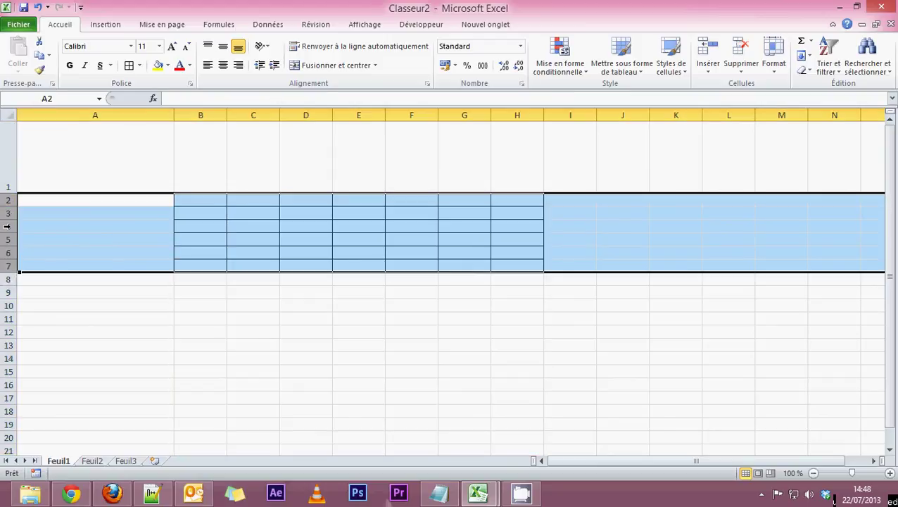
drag(8, 201, 9, 267)
drag(11, 208, 9, 246)
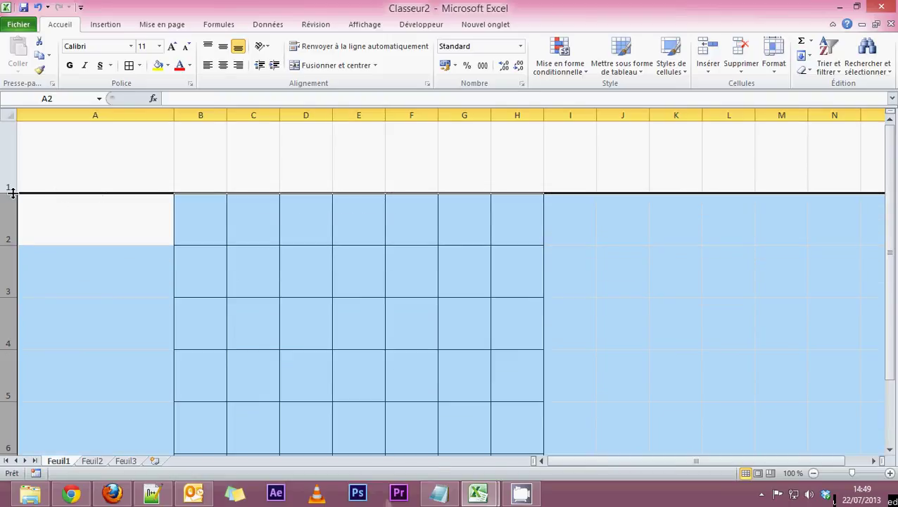
Step: Reduce the height of row 1 and shrink rows 2 to 7 equally so the whole grid fits on screen
drag(9, 193, 10, 147)
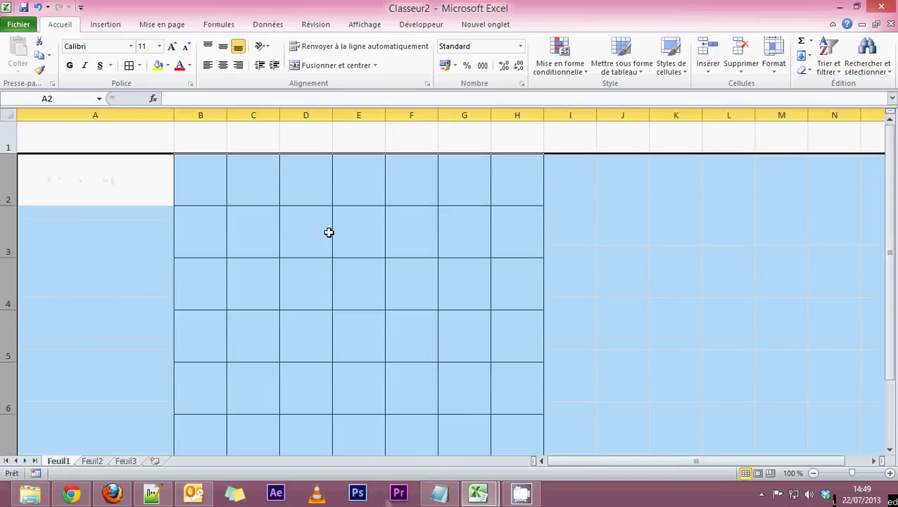
scroll(363, 270, down, 1)
scroll(363, 270, up, 1)
drag(7, 205, 7, 199)
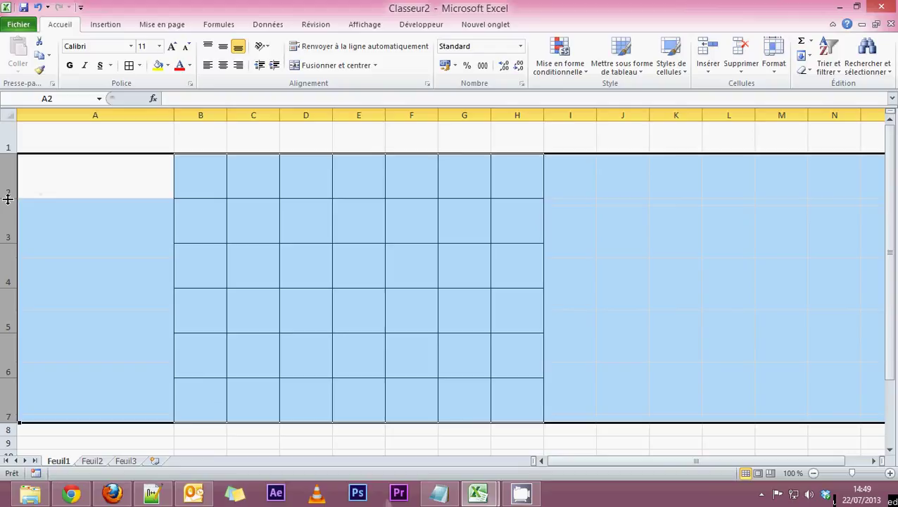
Step: Narrow columns B to H equally so the grid cells are nearly square
drag(197, 115, 522, 113)
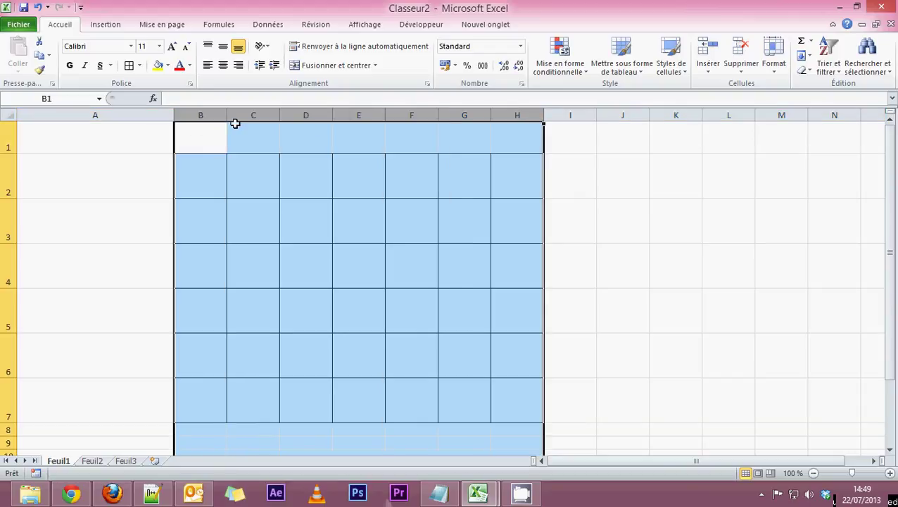
drag(227, 114, 216, 114)
click(288, 266)
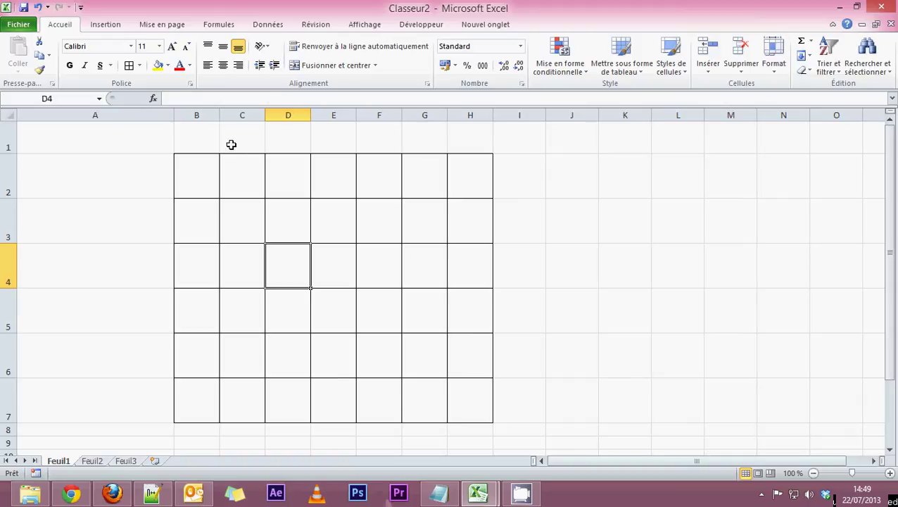
drag(197, 158, 487, 428)
drag(212, 134, 306, 133)
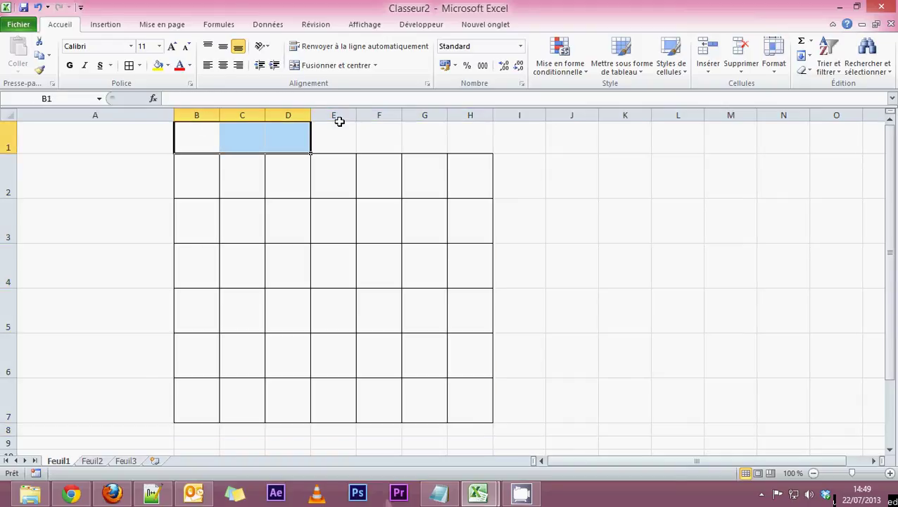
Step: Widen columns B to H slightly and reduce the height of rows 2 to 7 a little
drag(470, 115, 219, 115)
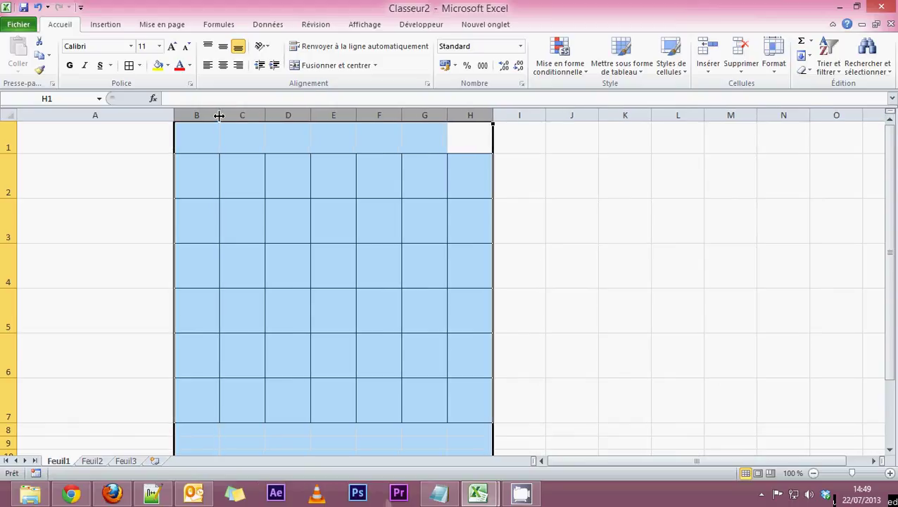
drag(206, 114, 454, 116)
drag(219, 114, 221, 114)
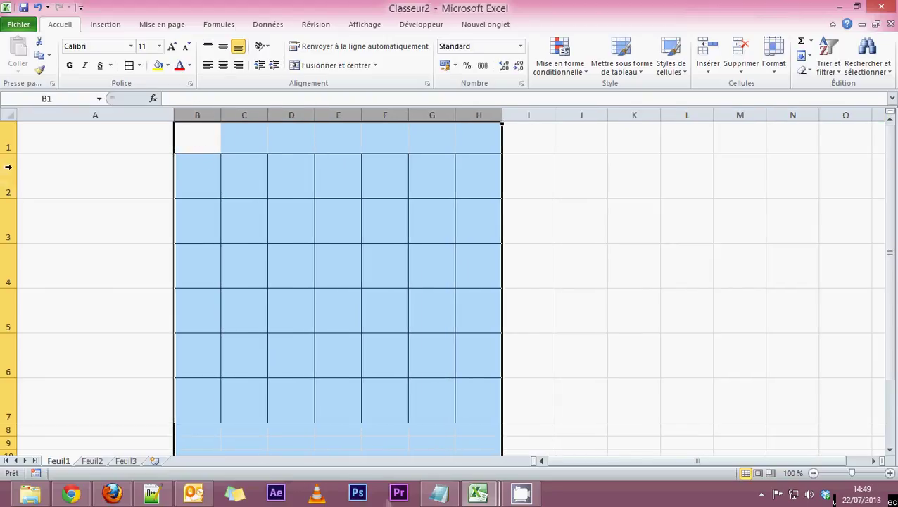
drag(4, 169, 2, 402)
drag(11, 198, 11, 195)
click(470, 303)
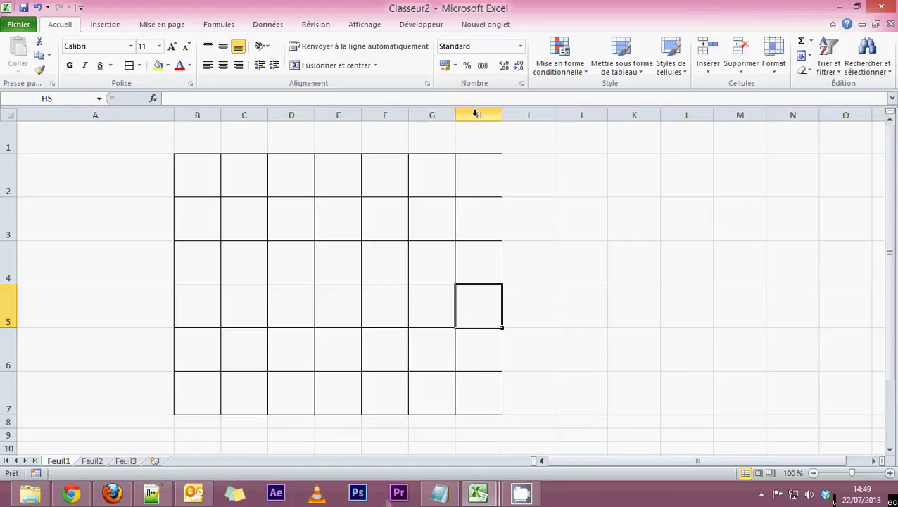
Step: Make the grid cells approximately square by narrowing columns B to H and making rows 2 to 7 slightly taller
drag(477, 114, 216, 114)
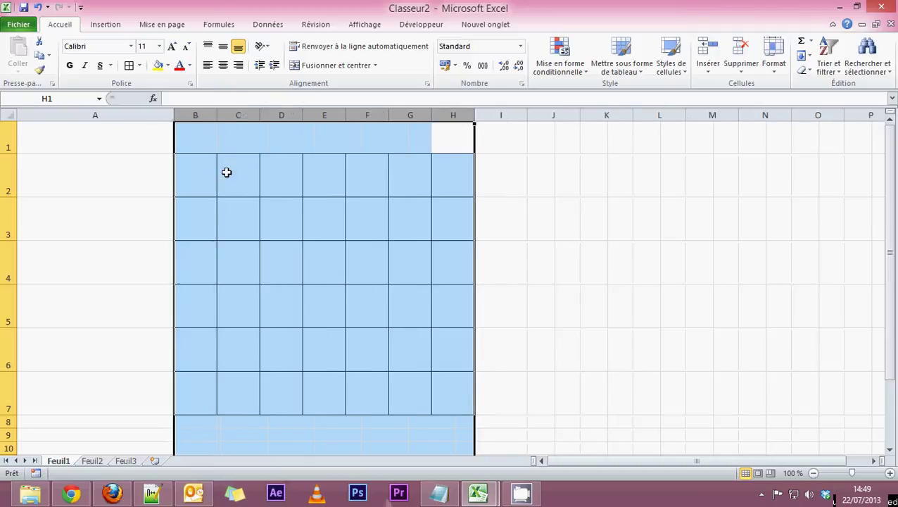
click(256, 238)
click(239, 185)
click(295, 185)
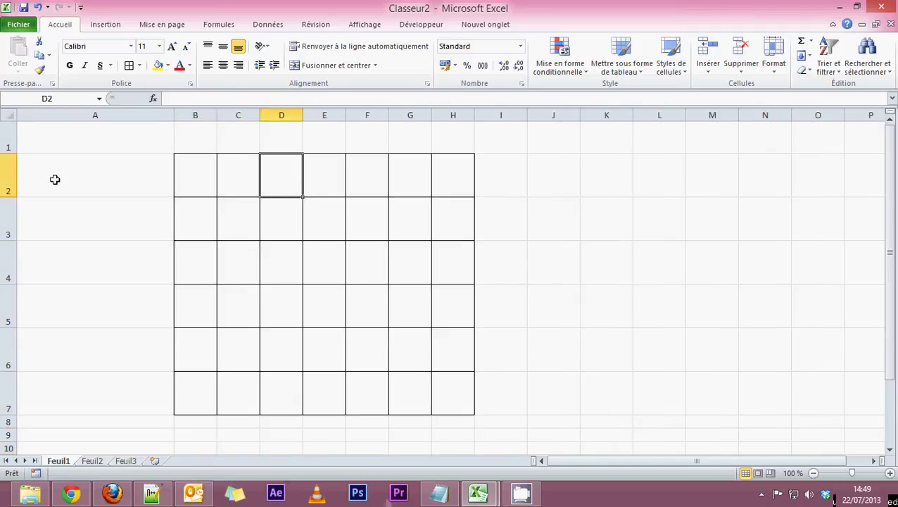
drag(2, 174, 7, 394)
mouse_move(9, 196)
mouse_down()
mouse_move(11, 188)
mouse_move(12, 199)
mouse_up()
click(219, 224)
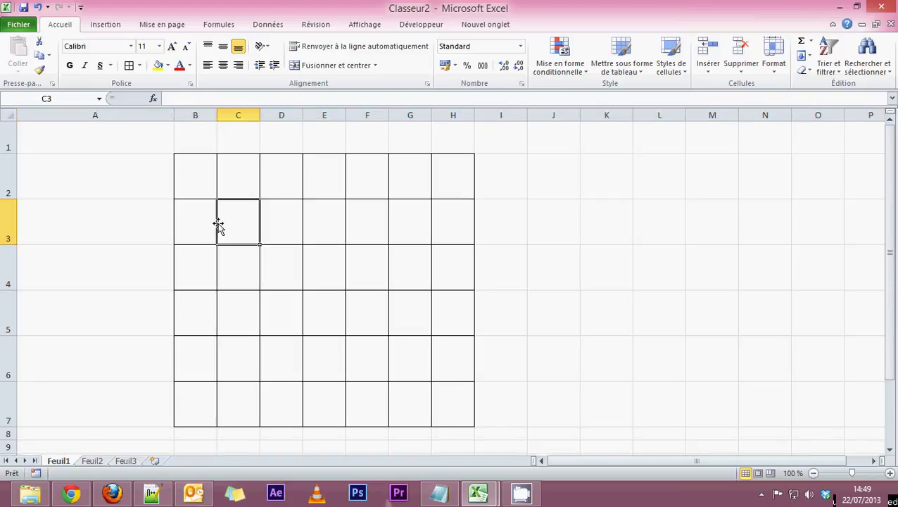
click(205, 156)
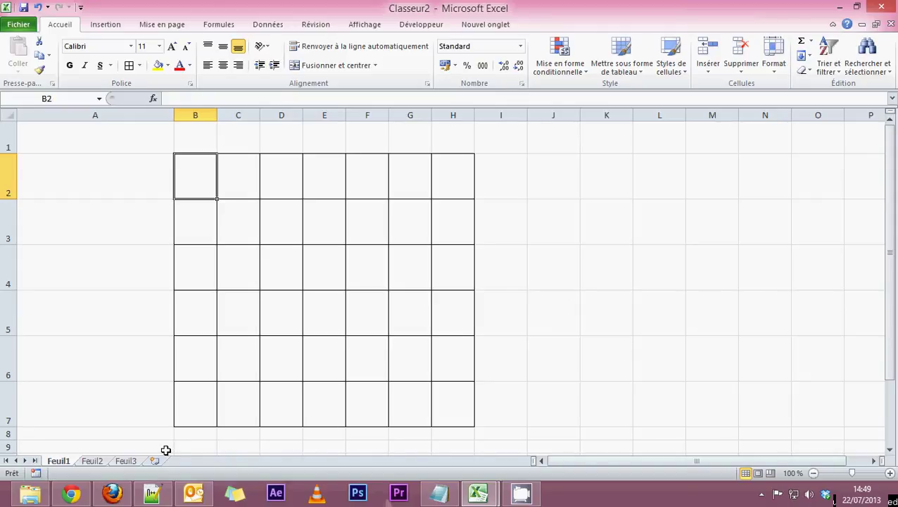
Step: Insert the solid circle symbol from the Wingdings 2 font, character code 152, into cell B7
click(207, 409)
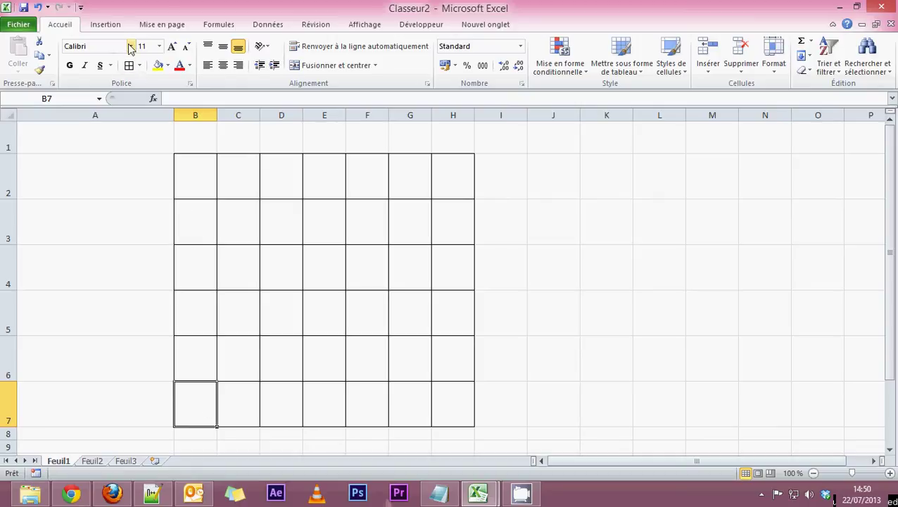
click(107, 25)
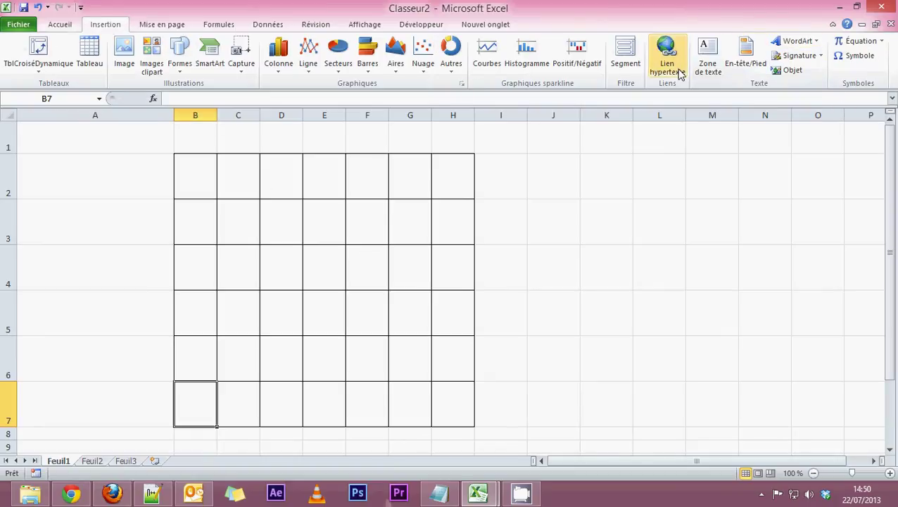
click(841, 60)
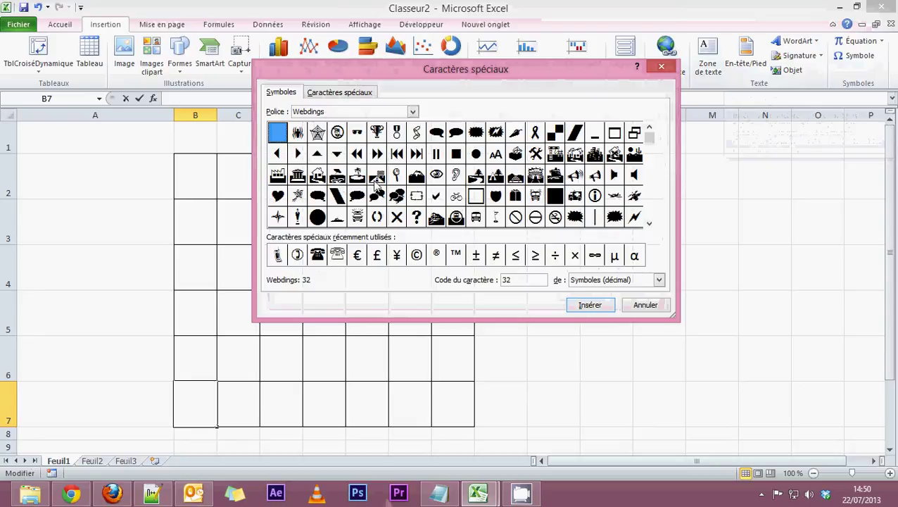
click(412, 112)
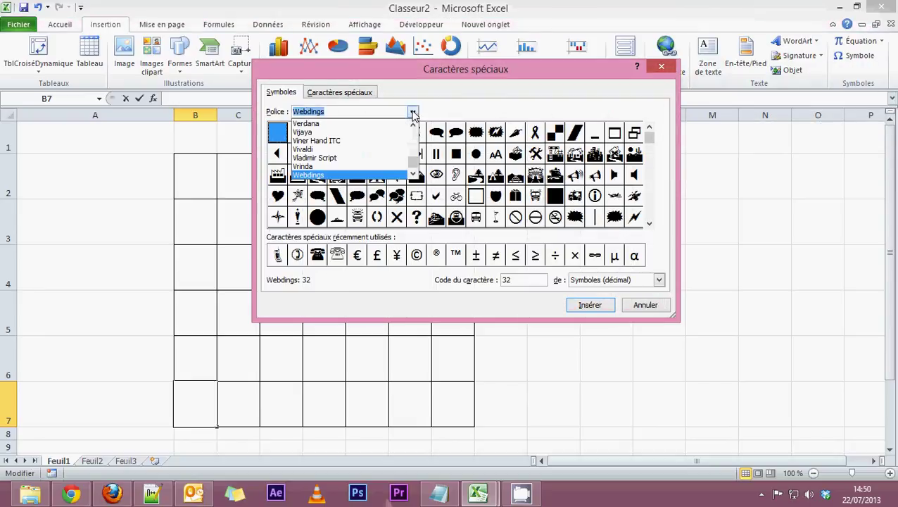
scroll(343, 163, down, 1)
click(329, 175)
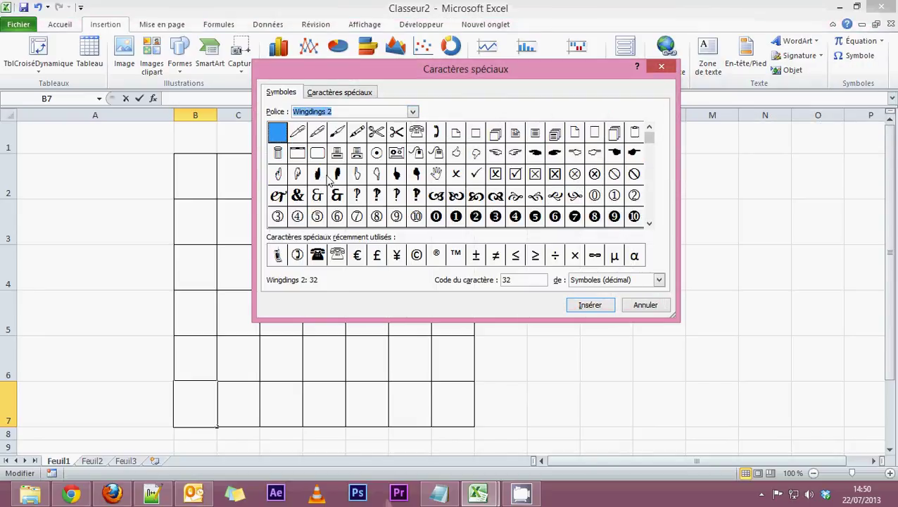
click(648, 223)
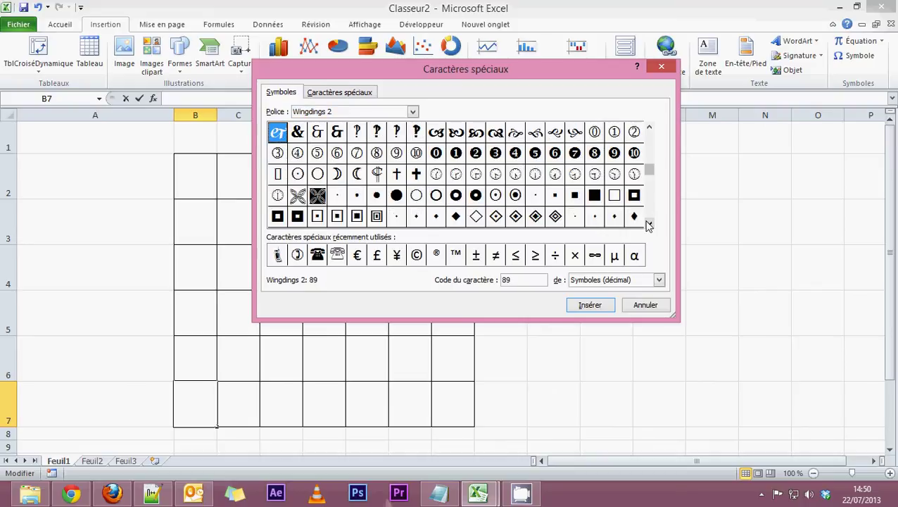
click(648, 224)
click(396, 176)
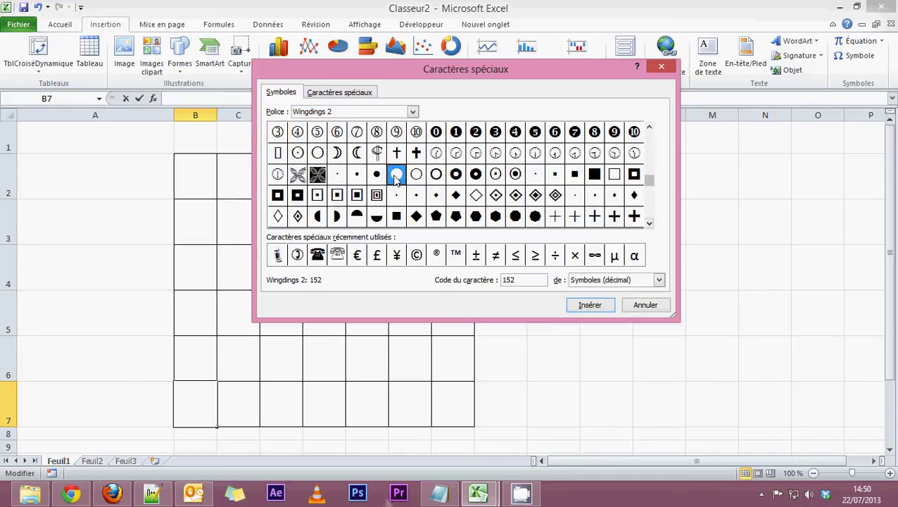
double_click(396, 176)
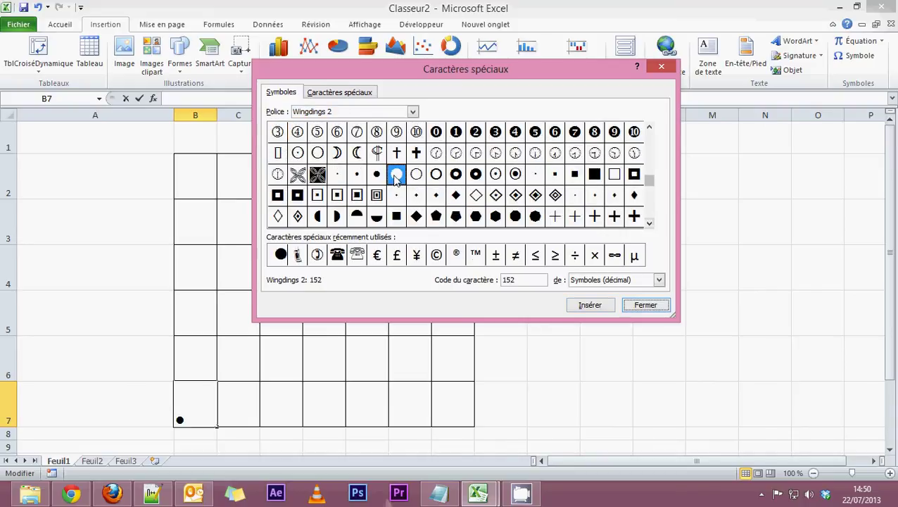
Step: Insert the Wingdings 2 thick ring symbol, character code 155, after the solid circle in B7 and validate the cell
click(456, 176)
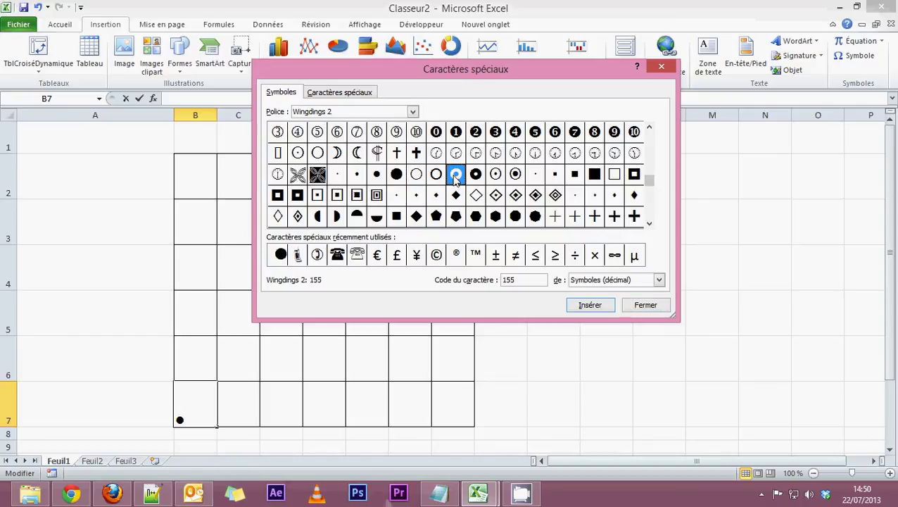
double_click(456, 176)
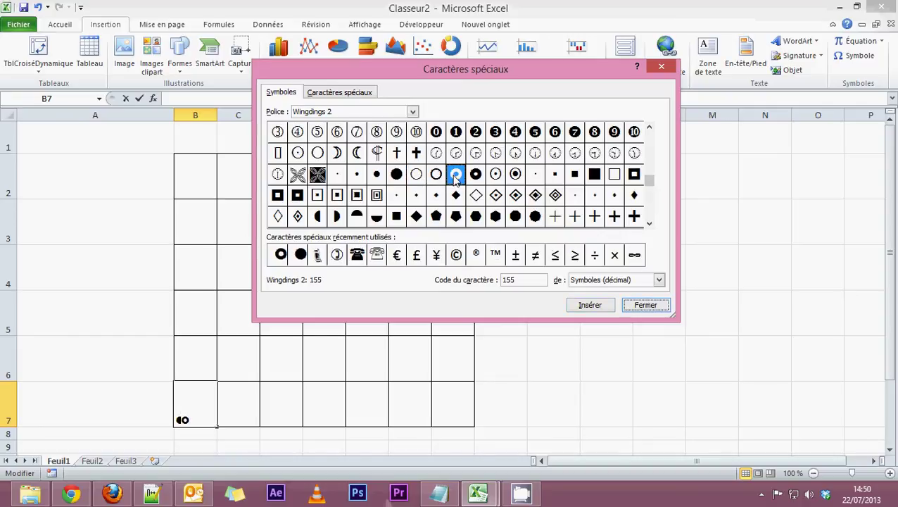
click(645, 307)
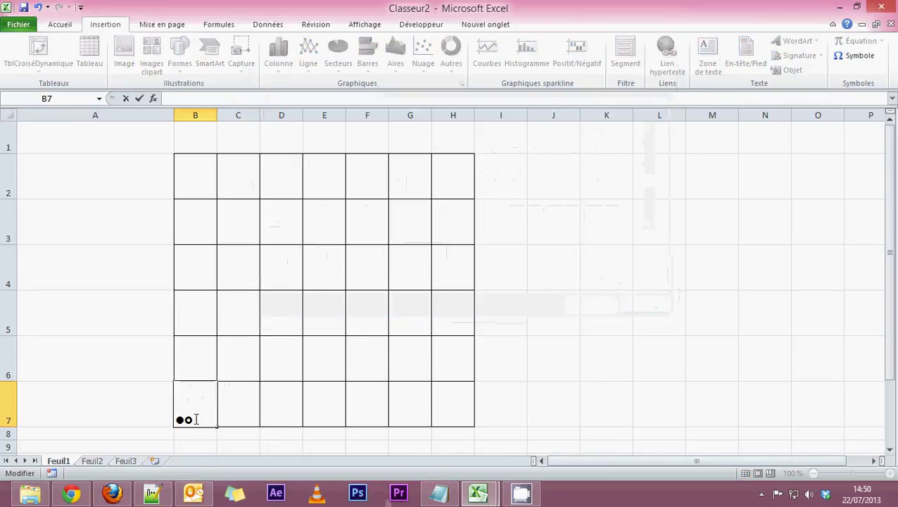
click(210, 350)
click(202, 419)
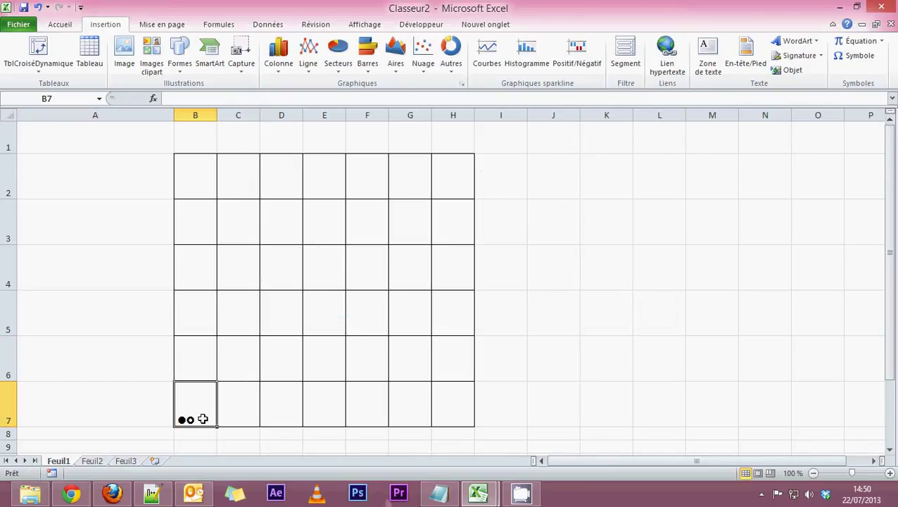
double_click(190, 419)
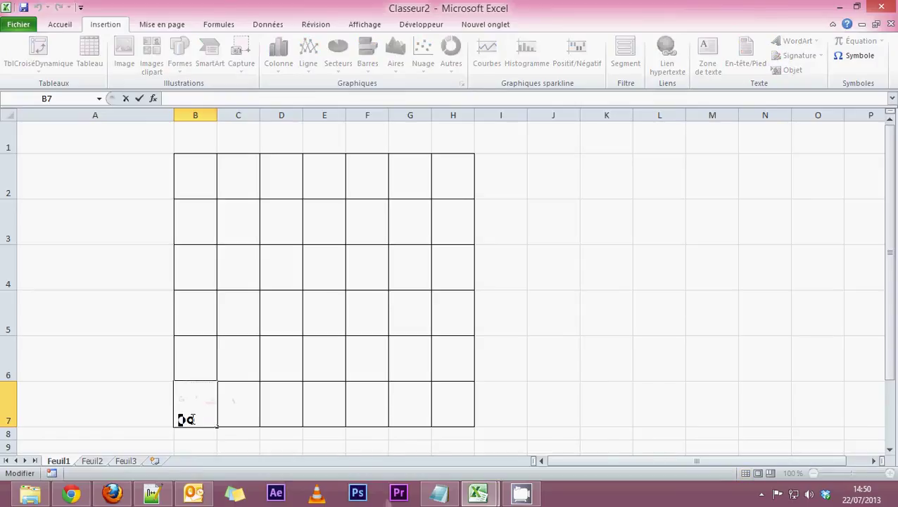
click(181, 100)
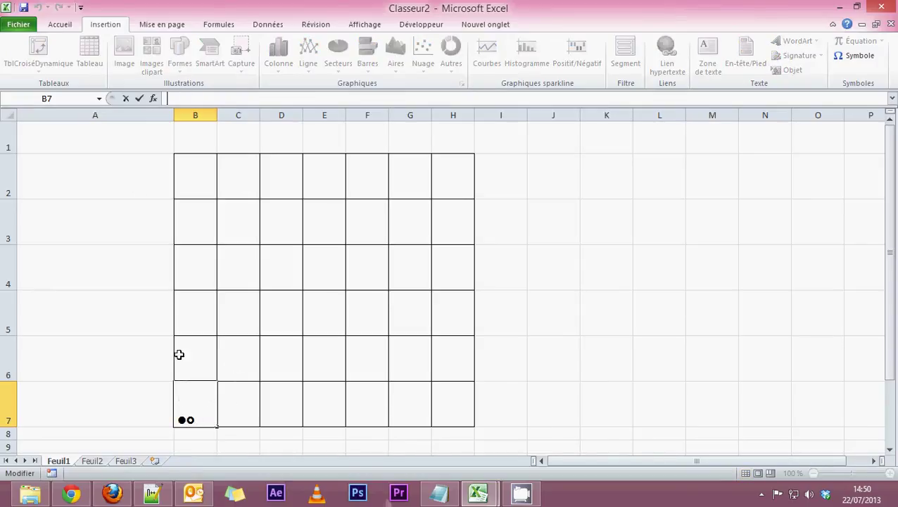
key(Escape)
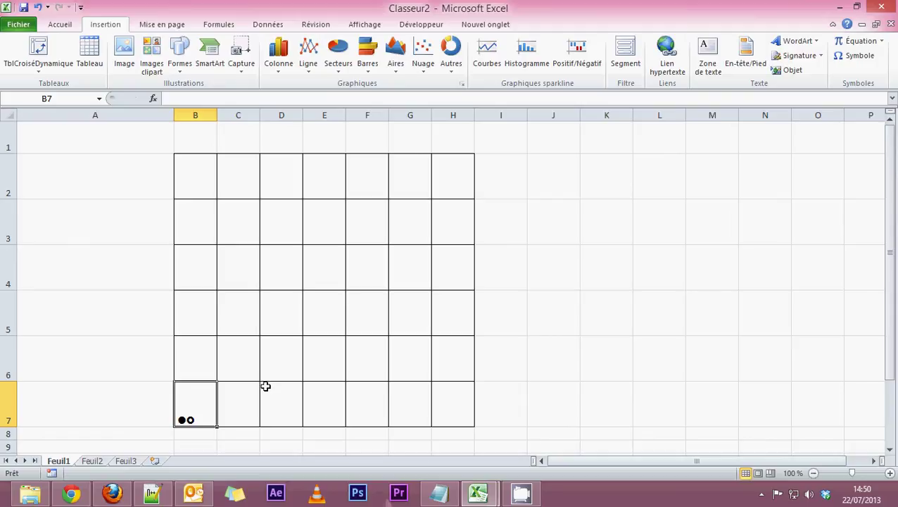
double_click(184, 419)
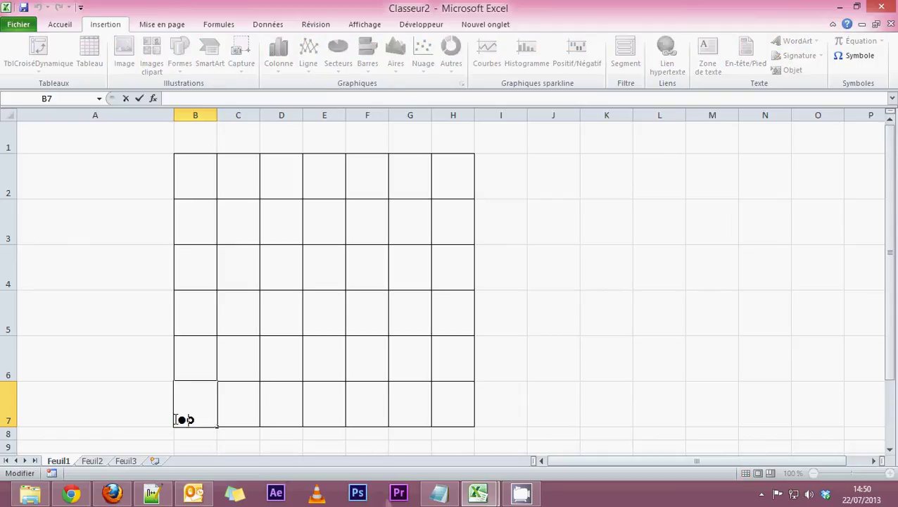
click(247, 403)
double_click(194, 415)
click(261, 422)
key(Left)
key(Left)
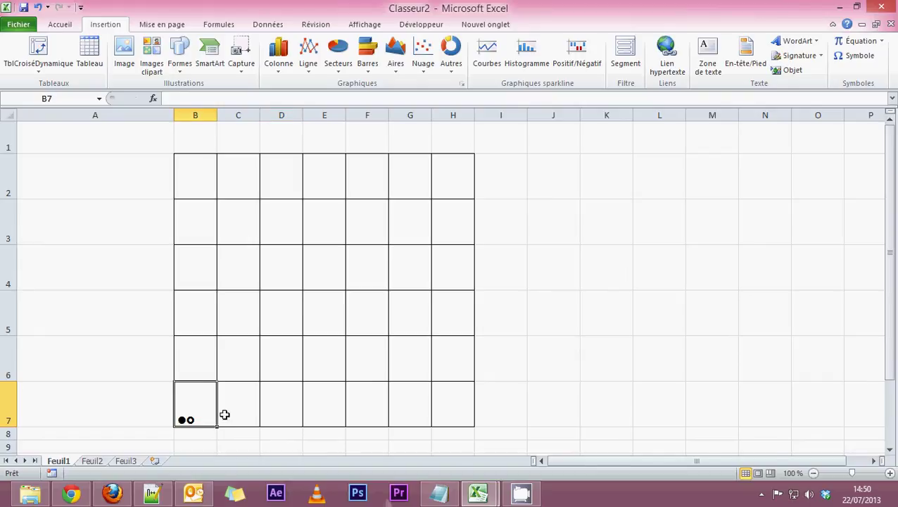
Step: Enlarge the symbols in cell B7 to font size 36 and centre them horizontally and vertically
click(60, 24)
click(172, 46)
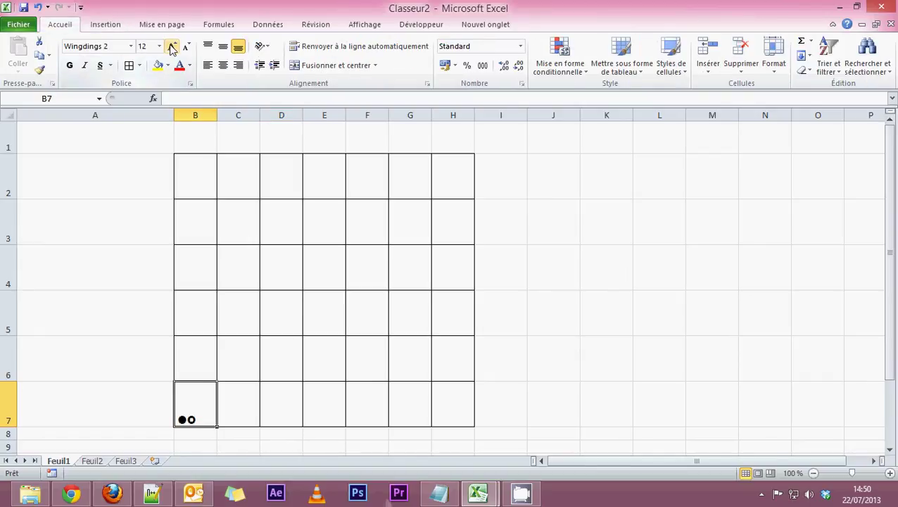
click(173, 46)
click(173, 47)
click(172, 46)
click(172, 47)
click(172, 47)
click(172, 46)
click(173, 46)
click(172, 46)
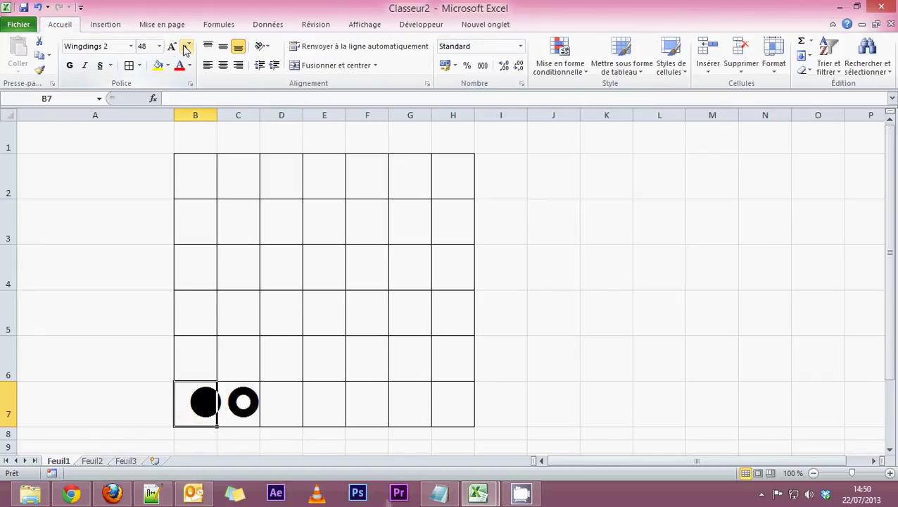
click(187, 46)
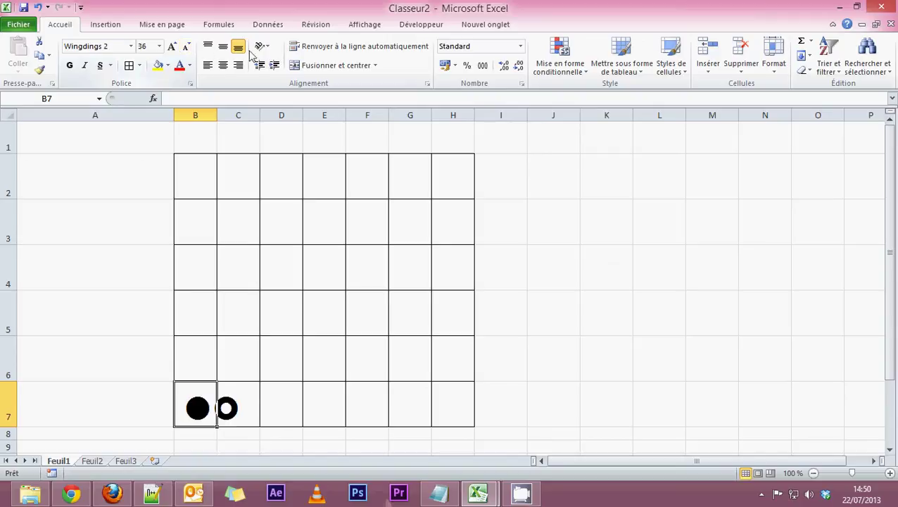
click(223, 65)
click(223, 46)
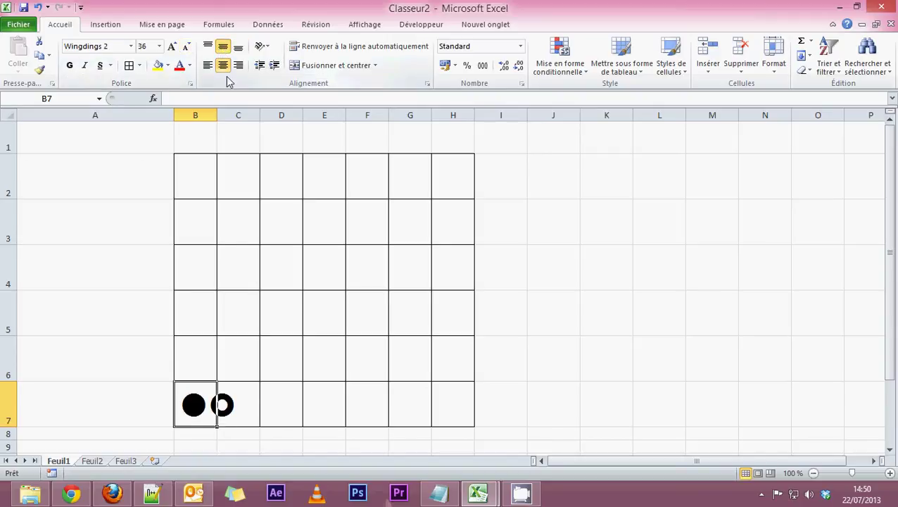
Step: Delete the ring symbol from cell B7, keeping only the solid circle
click(222, 406)
click(207, 405)
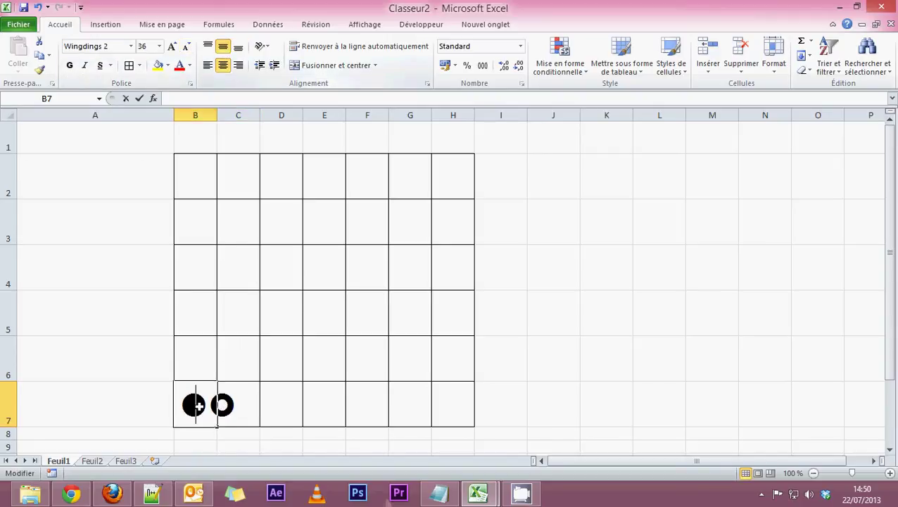
double_click(206, 405)
drag(197, 405, 220, 406)
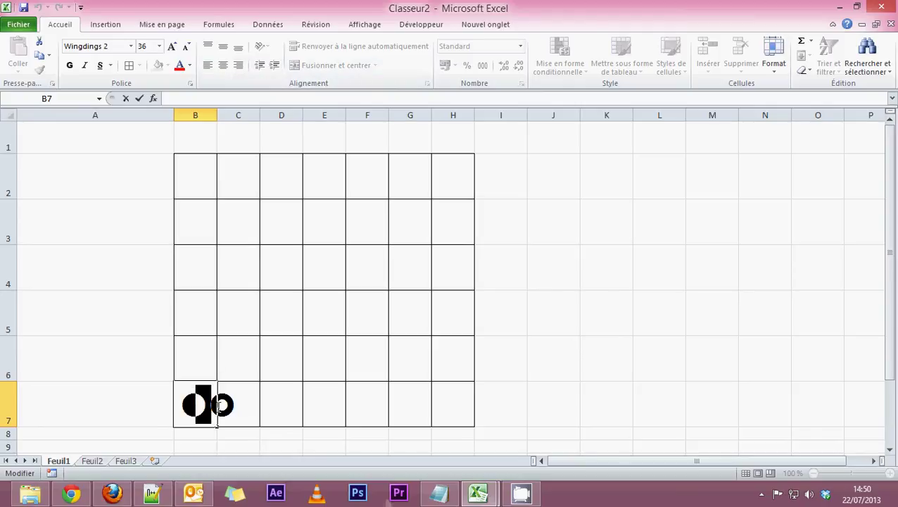
click(222, 405)
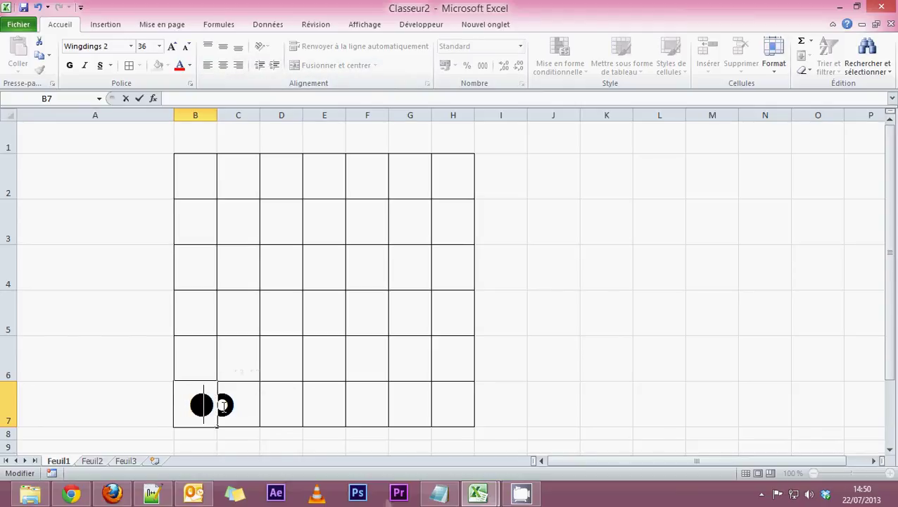
click(194, 438)
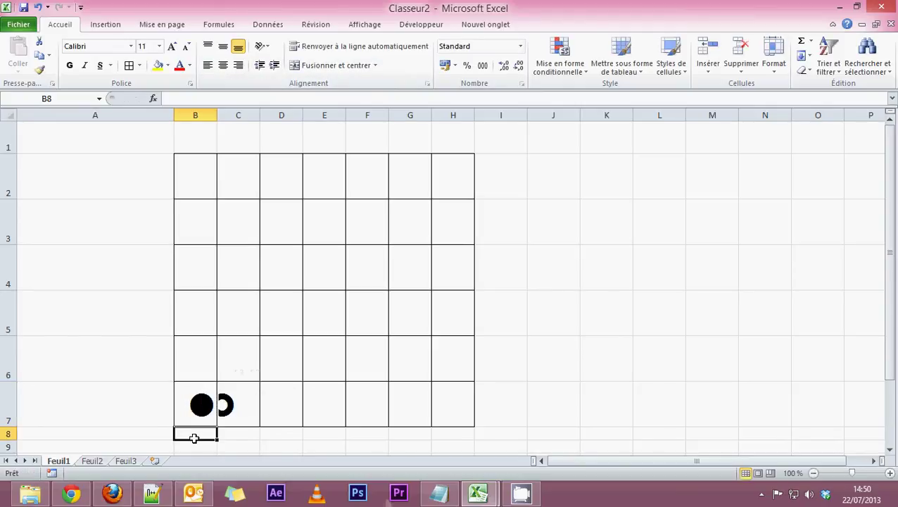
Step: Align the contents of cell B7 to the left
click(197, 409)
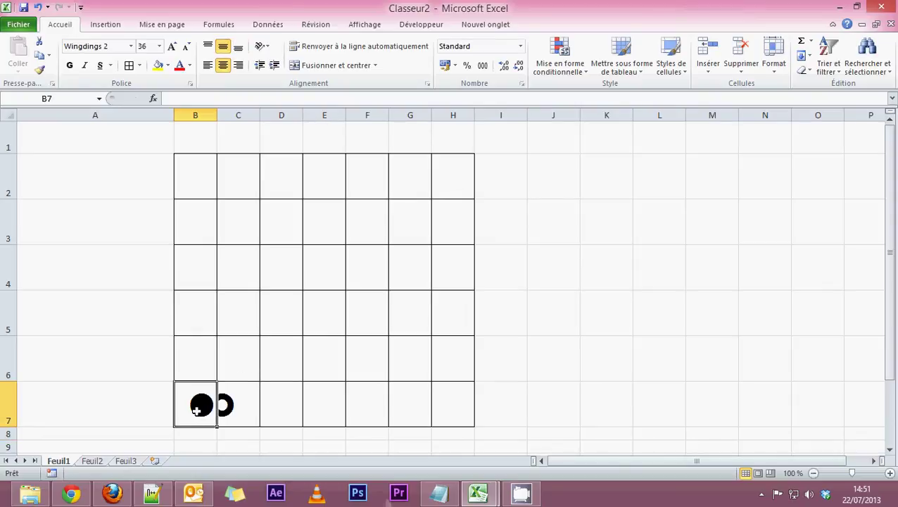
click(209, 65)
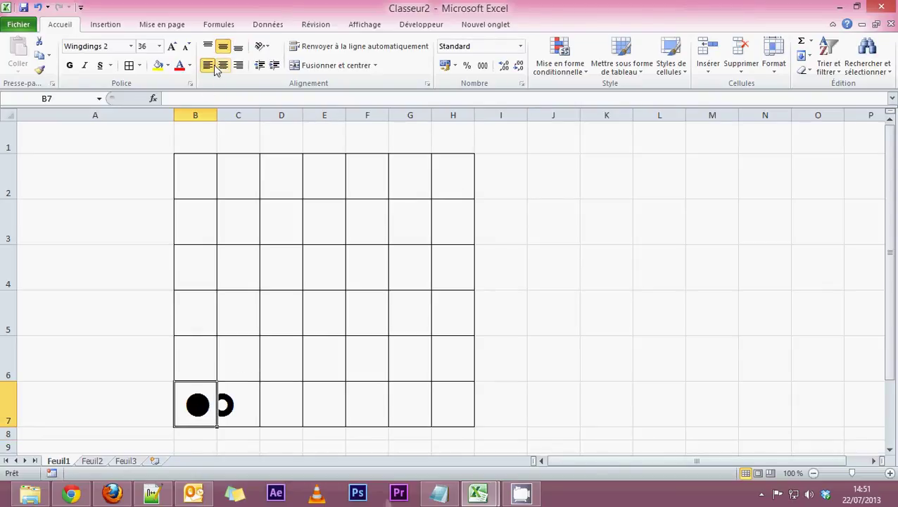
double_click(209, 413)
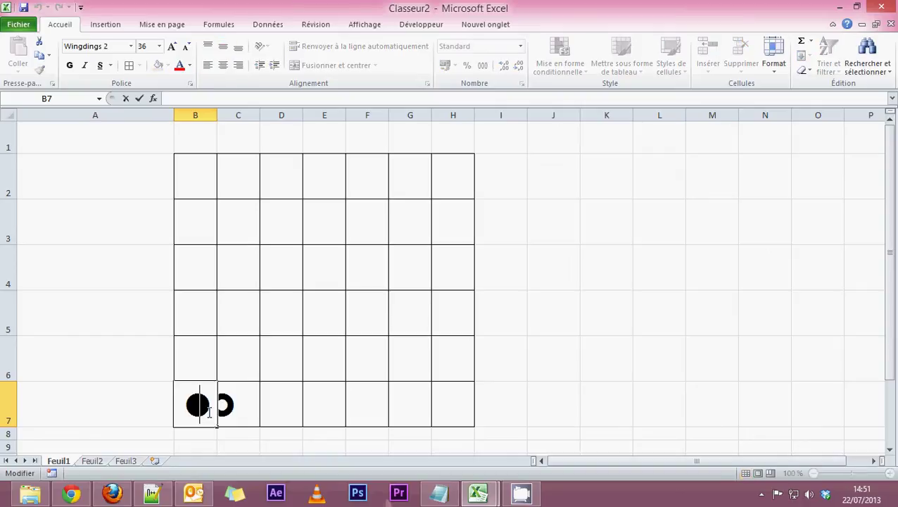
click(261, 411)
key(Right)
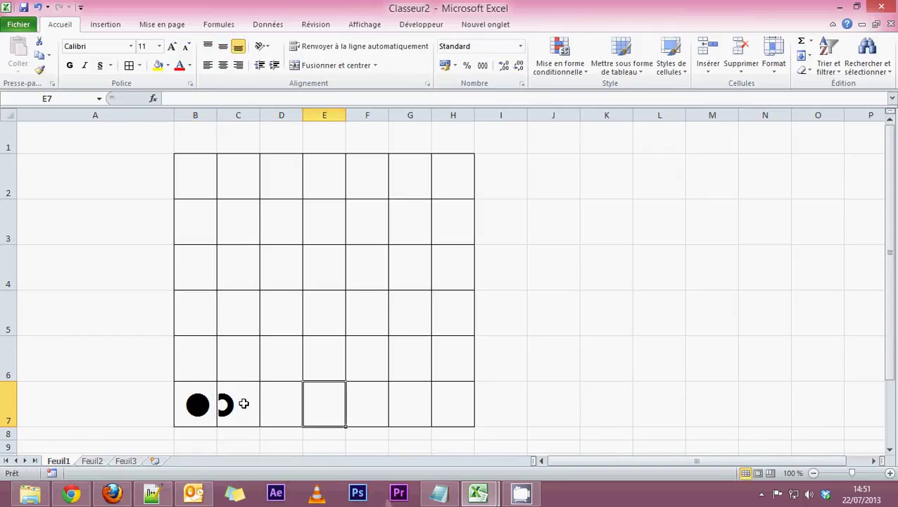
Step: Insert the recently used ring symbol after the solid circle in cell B7 and validate the cell
click(235, 405)
click(198, 407)
double_click(199, 406)
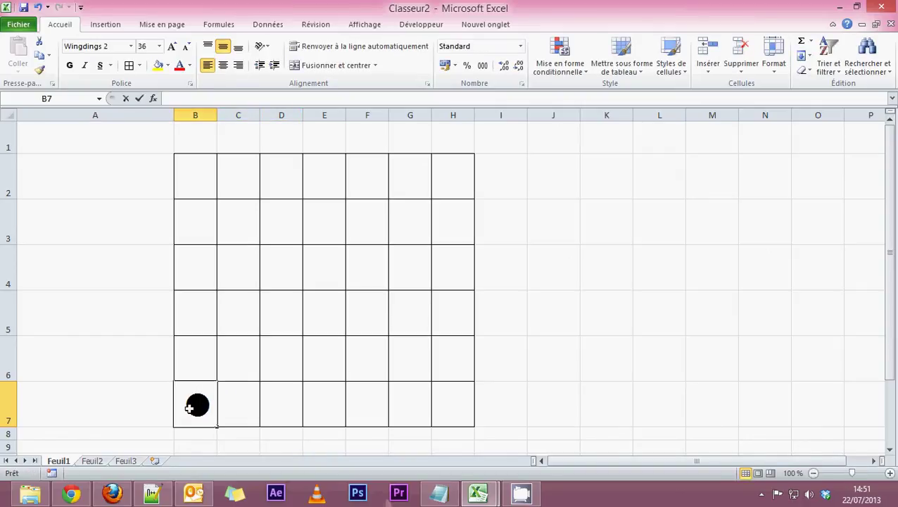
click(209, 405)
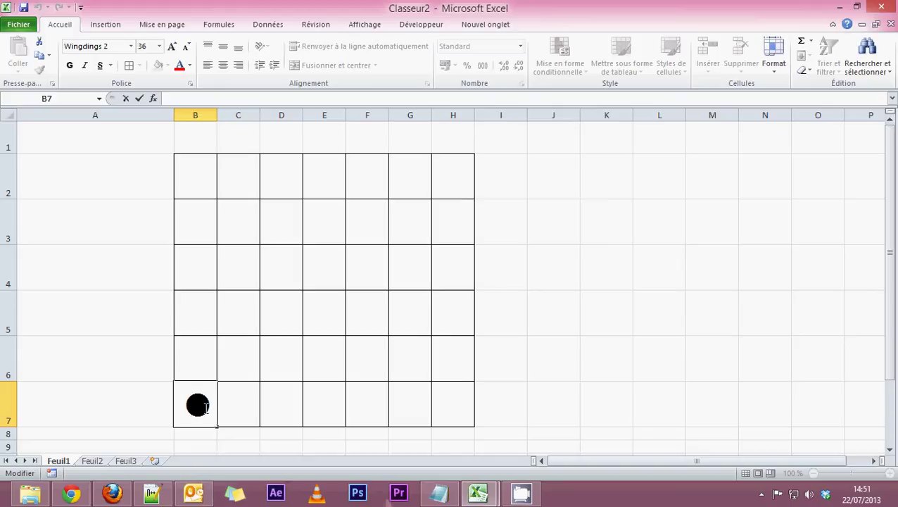
click(106, 24)
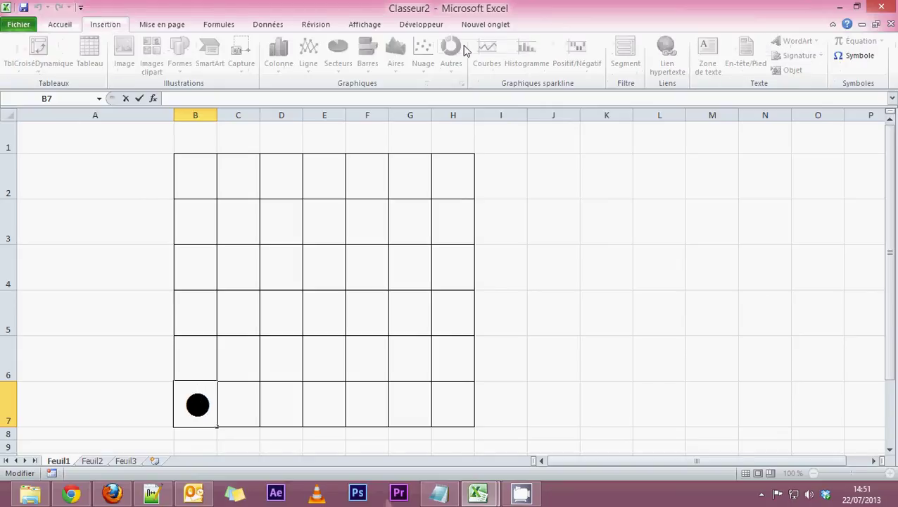
click(848, 63)
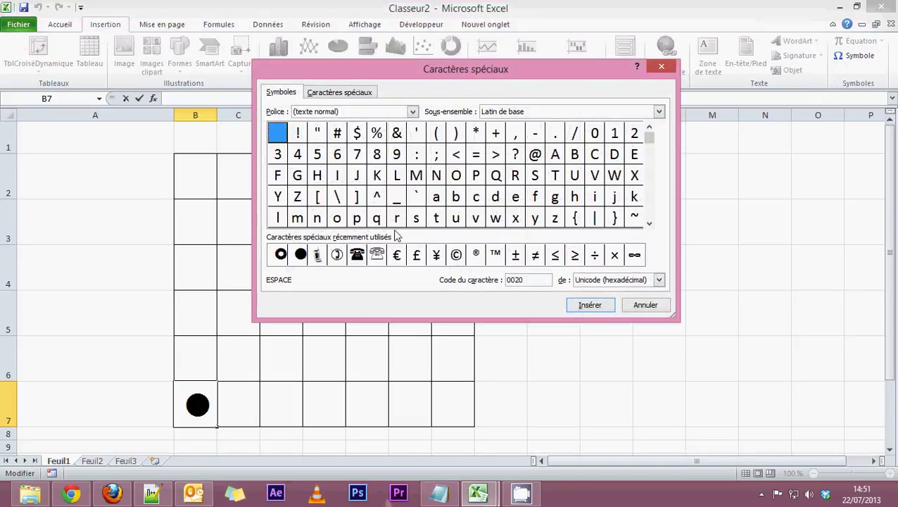
click(414, 112)
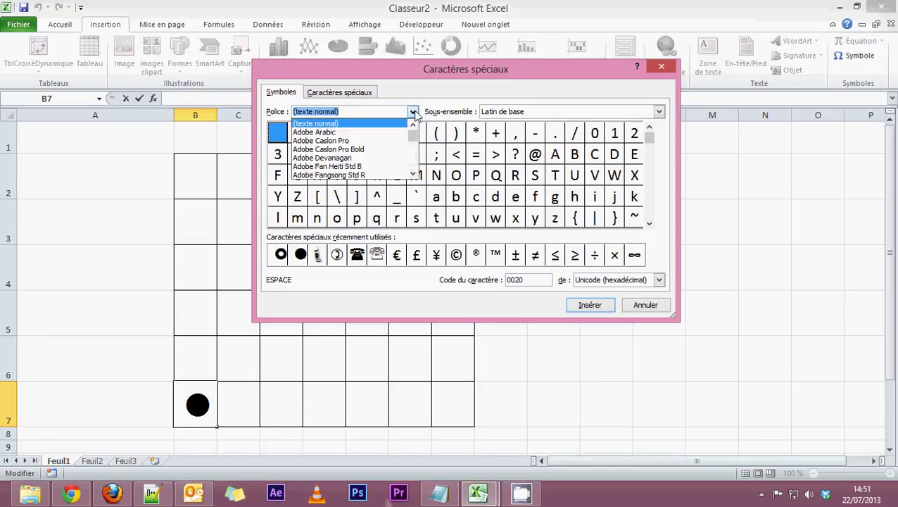
double_click(280, 254)
click(643, 305)
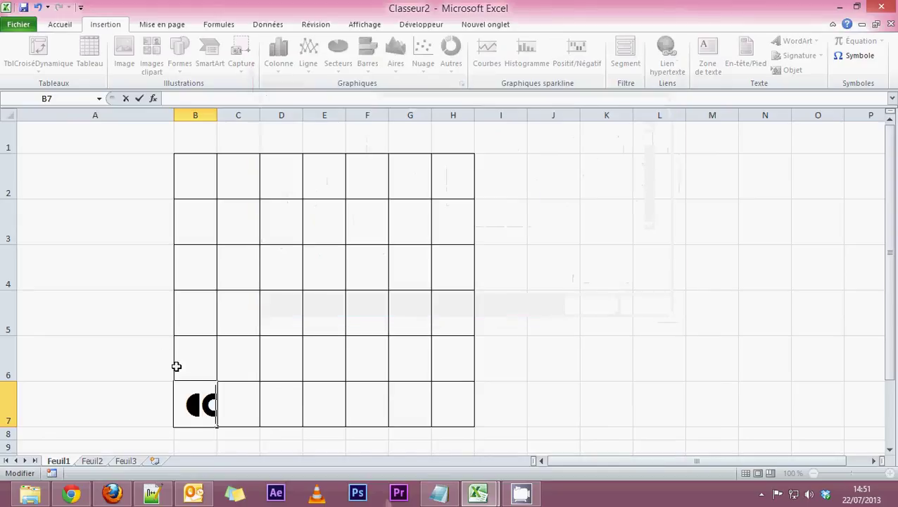
click(236, 408)
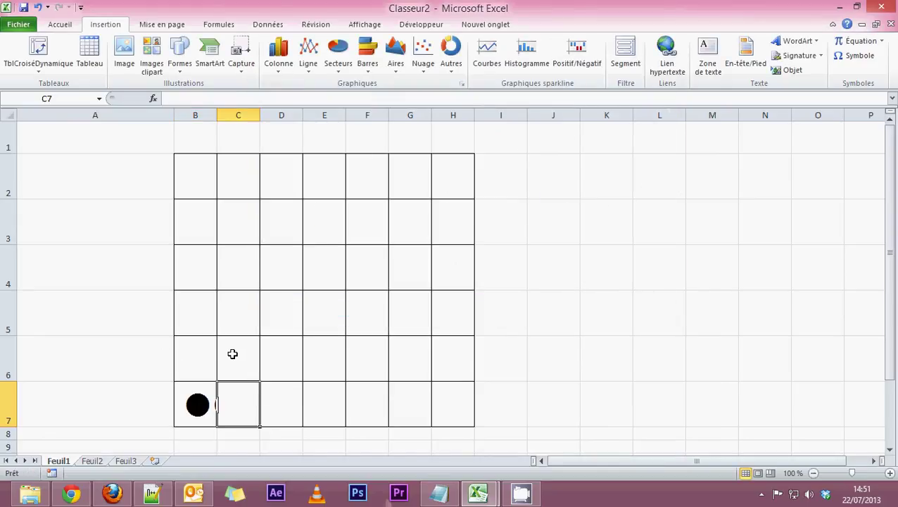
click(199, 407)
double_click(199, 404)
click(271, 405)
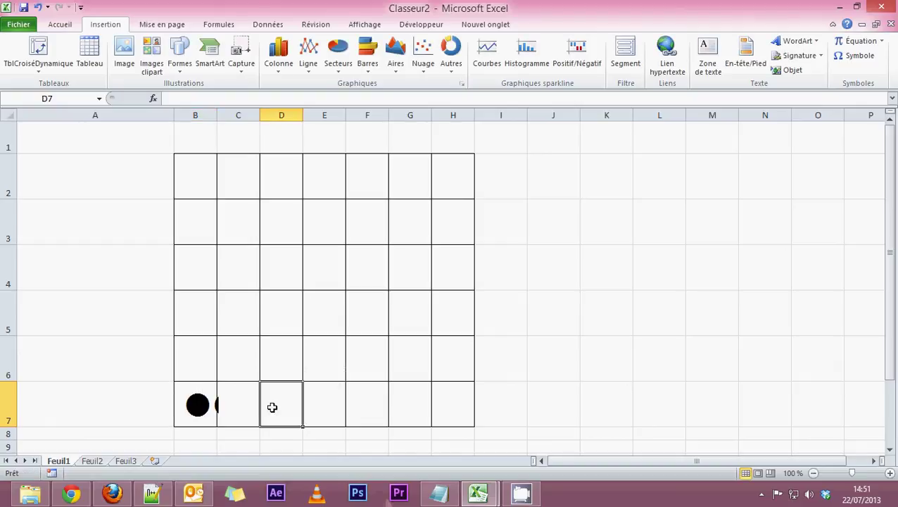
click(197, 396)
Step: Set the font size of the whole grid, cells B2 to H7, to 36
click(64, 25)
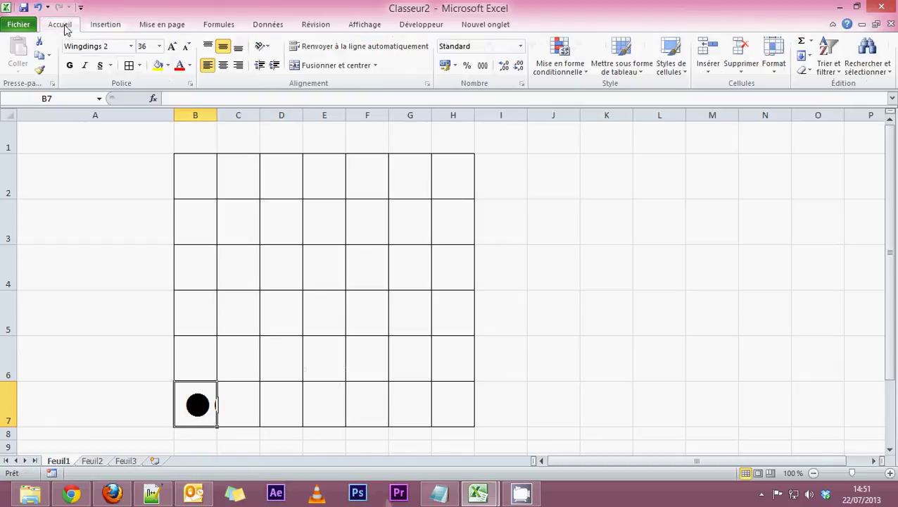
drag(182, 185, 469, 415)
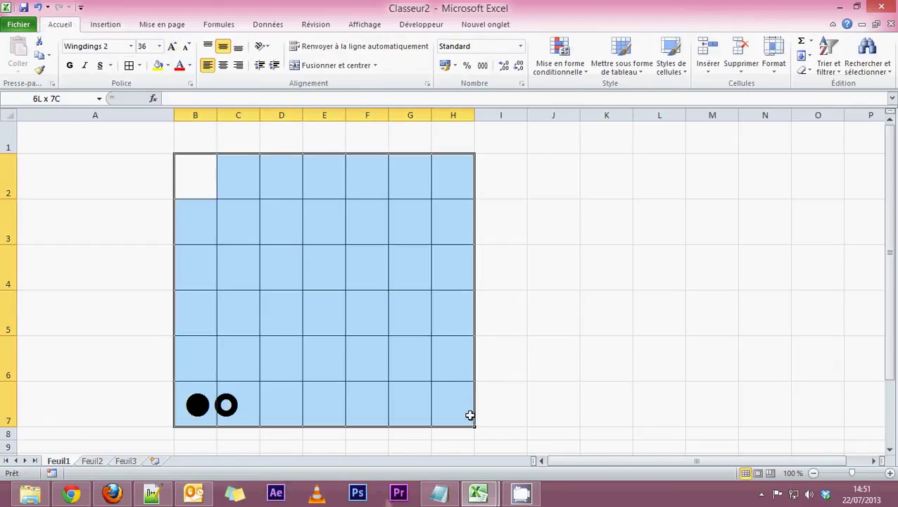
click(159, 46)
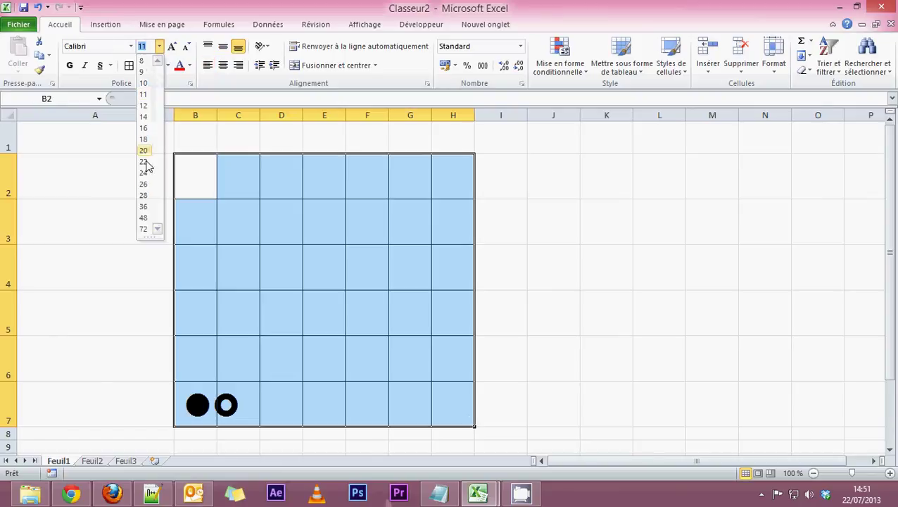
click(145, 207)
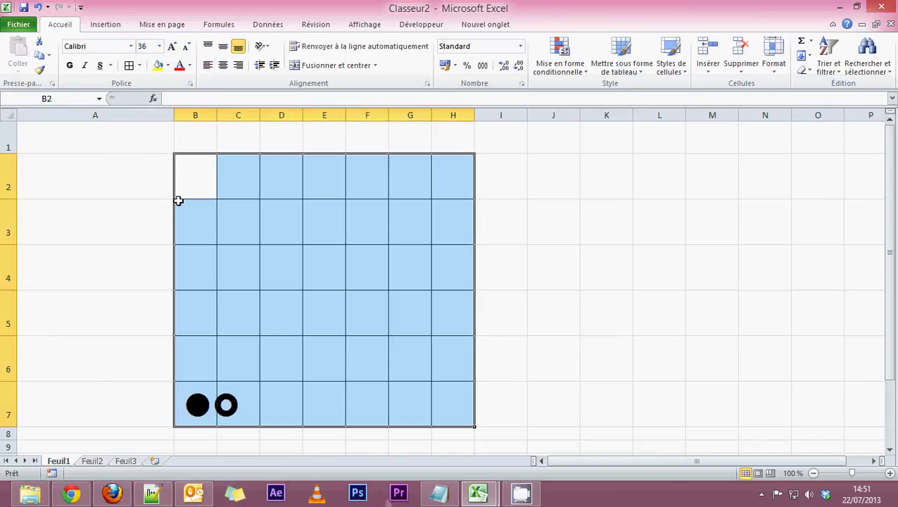
click(234, 183)
click(200, 180)
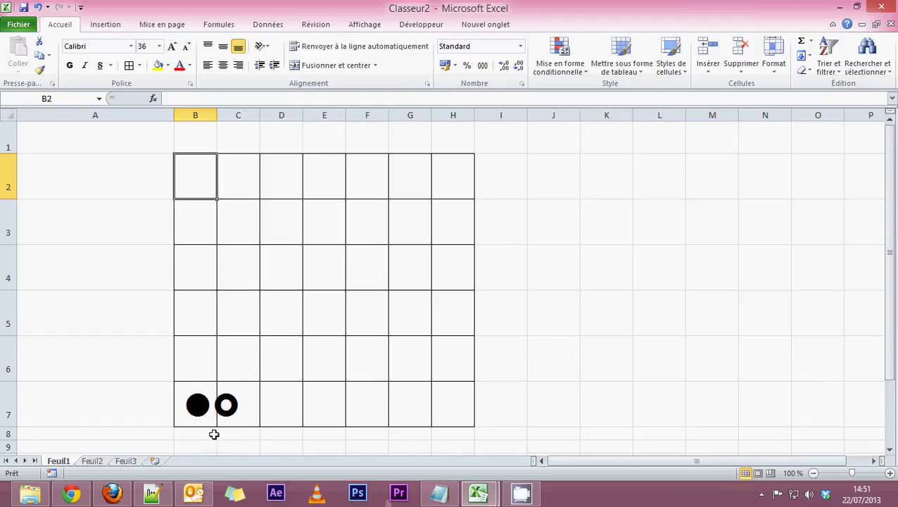
Step: Examine cells B7 and C7 in turn to check which of them holds the ring symbol
click(200, 402)
key(Right)
key(Left)
key(Right)
key(Left)
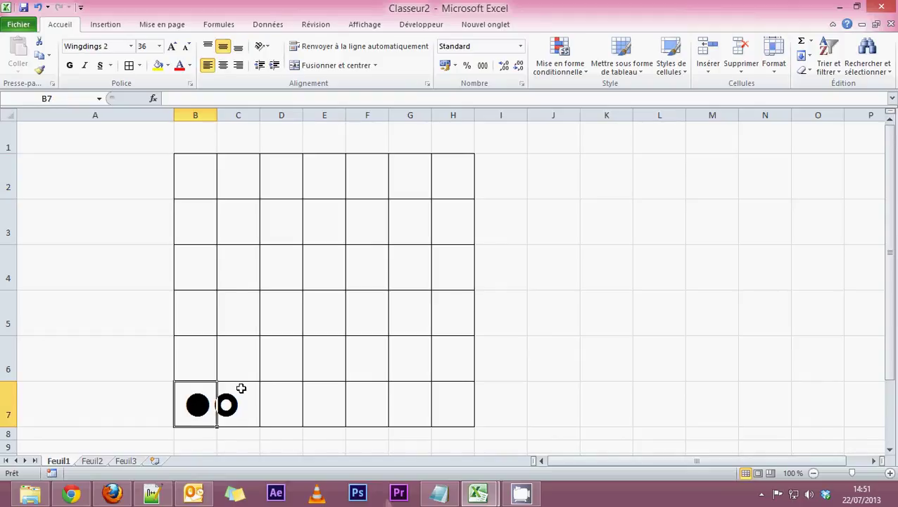
key(Right)
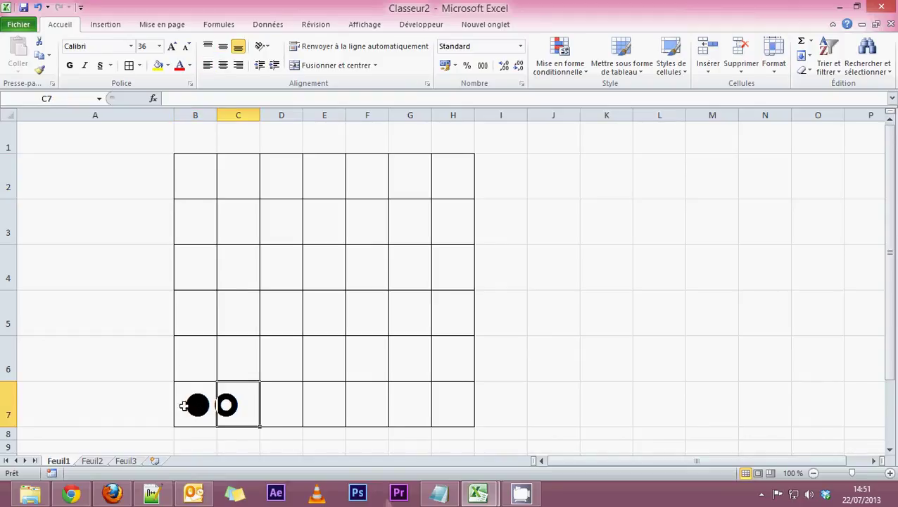
key(Left)
key(Right)
key(Left)
key(Right)
key(Left)
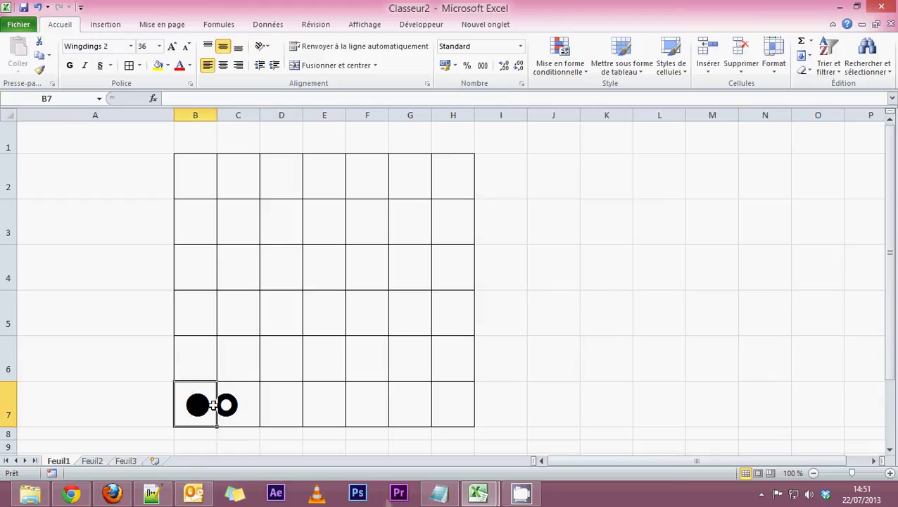
key(Right)
key(Left)
key(Right)
key(Left)
key(Right)
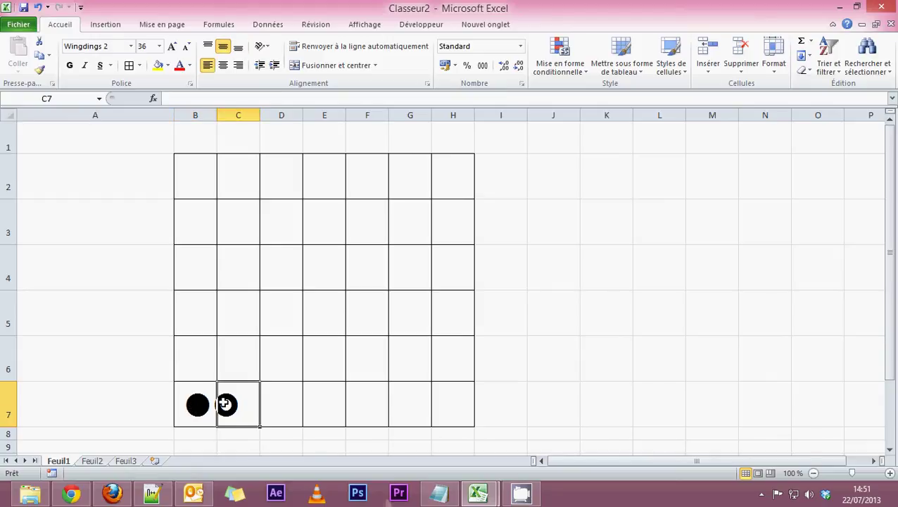
key(Left)
key(Right)
key(Left)
key(Right)
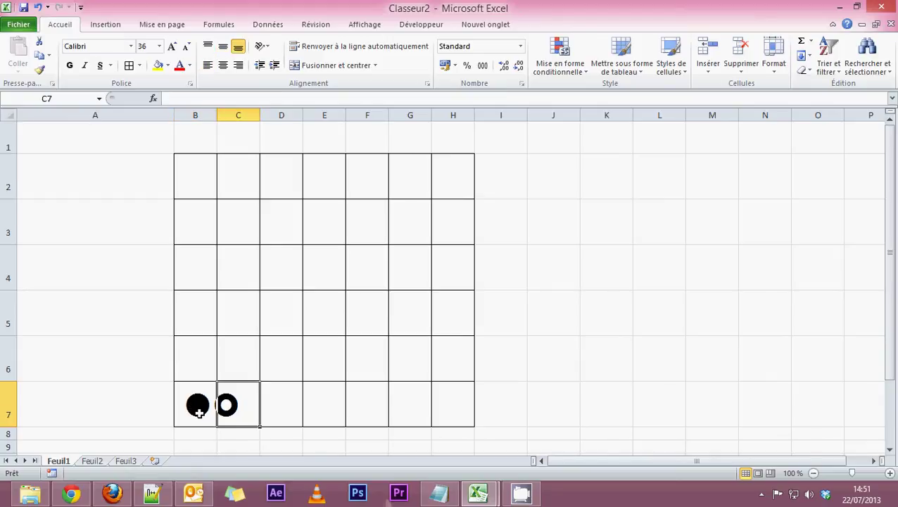
Step: Increase the height of row 1 slightly above the game grid
drag(7, 154, 7, 156)
click(452, 224)
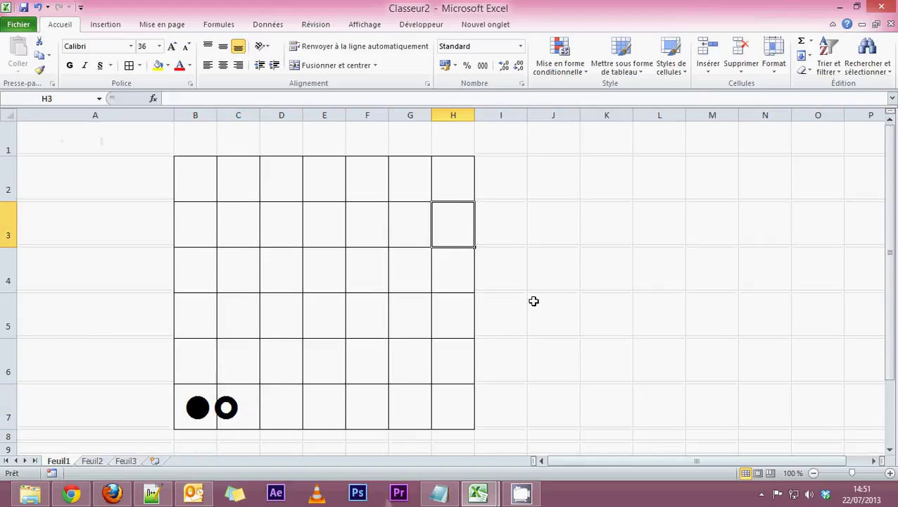
scroll(468, 301, down, 2)
scroll(468, 301, up, 2)
drag(202, 170, 481, 390)
click(497, 382)
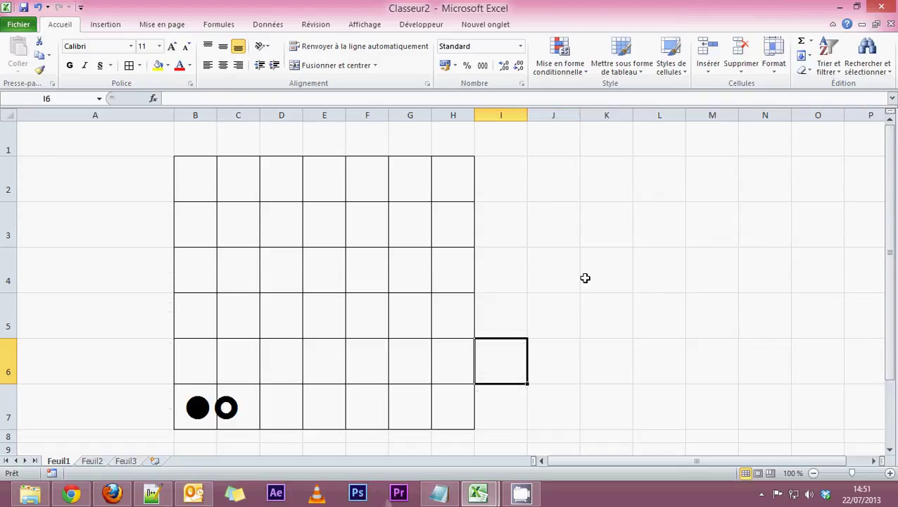
scroll(585, 278, down, 3)
scroll(585, 278, up, 3)
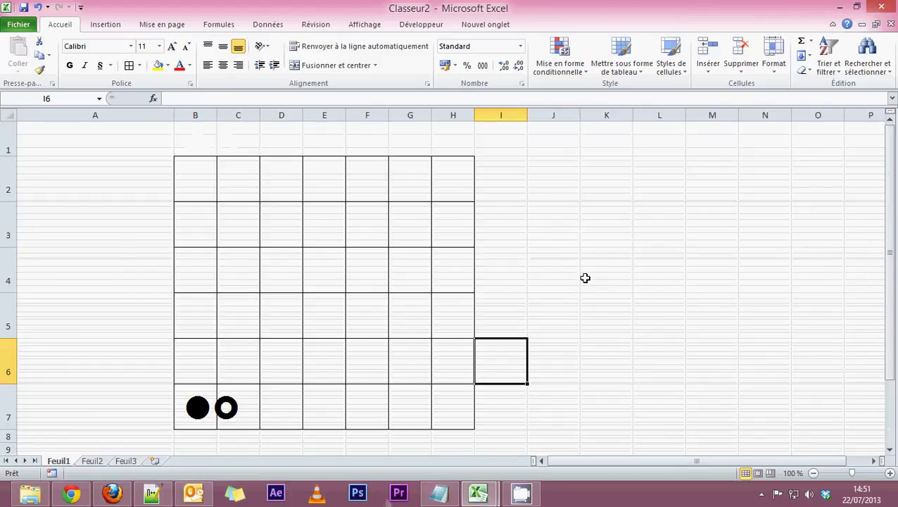
Step: Greatly increase the height of row 8 to leave a large gap below the game grid
scroll(585, 278, down, 1)
drag(8, 315, 7, 408)
scroll(166, 376, down, 1)
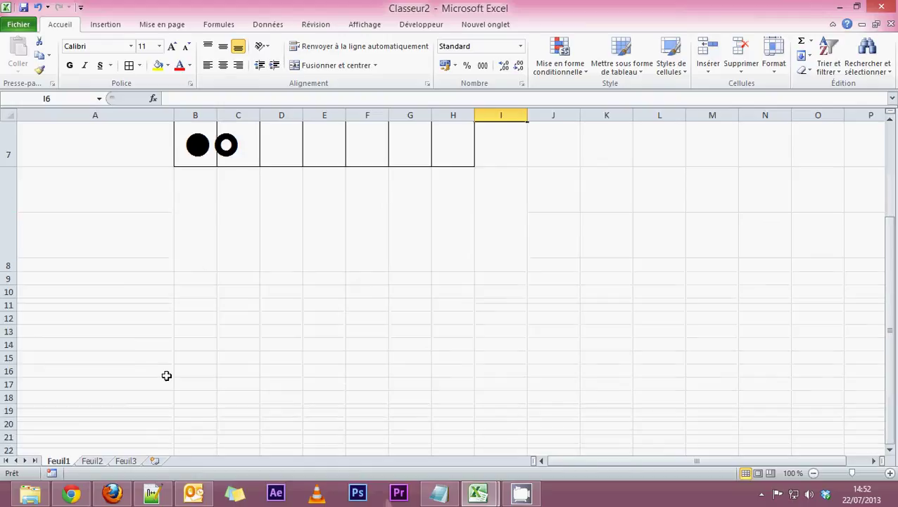
scroll(167, 376, up, 2)
scroll(166, 376, down, 3)
scroll(166, 375, up, 2)
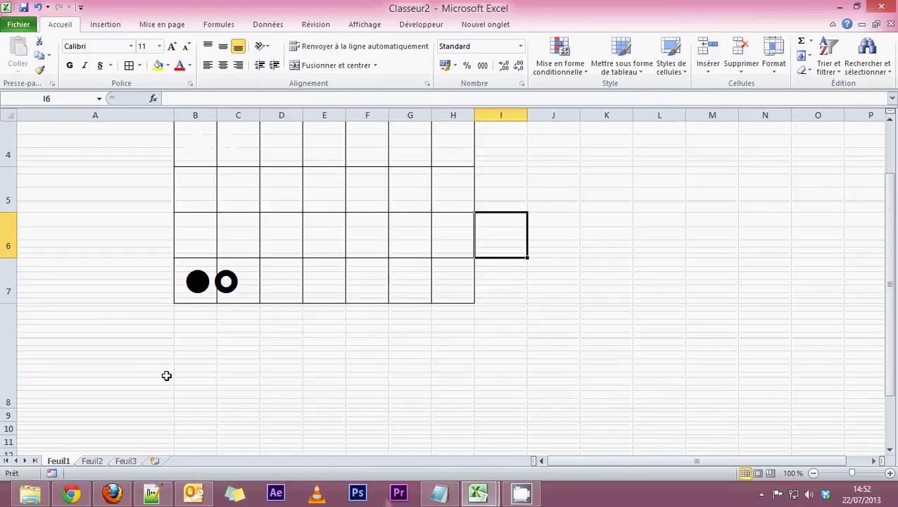
Step: Apply all borders to cells B9 to H14 to form a second seven-by-six table below the game grid
scroll(166, 375, down, 1)
drag(186, 276, 471, 346)
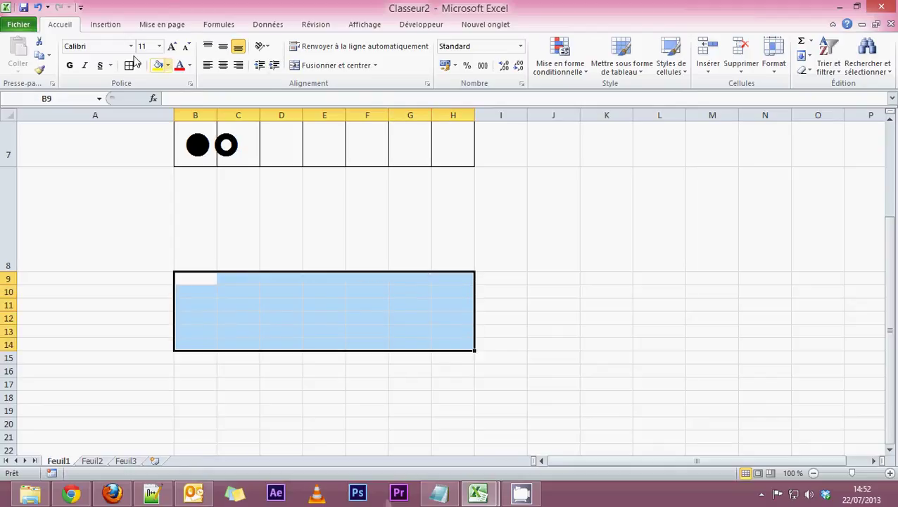
click(128, 66)
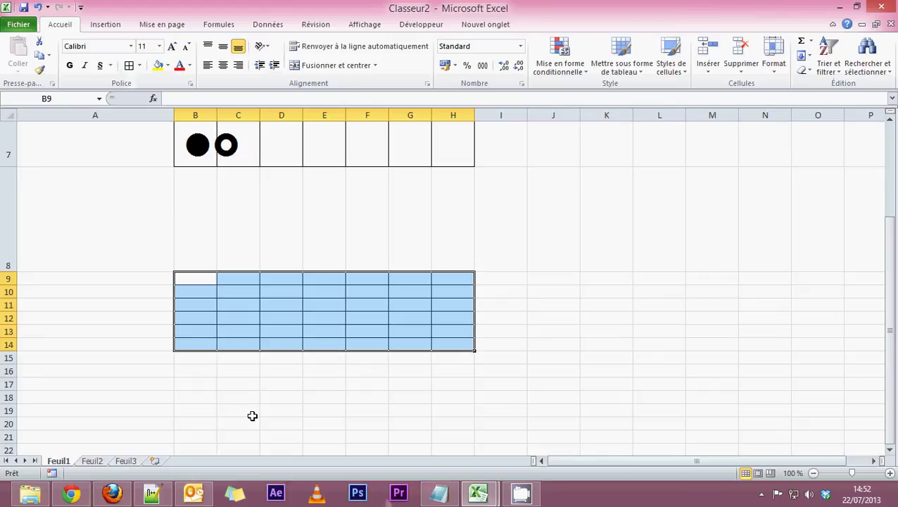
click(178, 357)
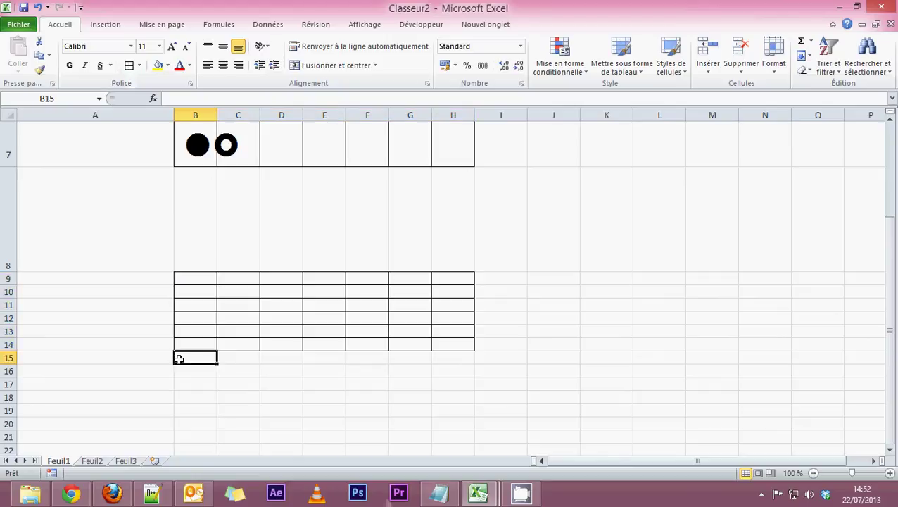
scroll(211, 239, up, 2)
scroll(210, 327, down, 4)
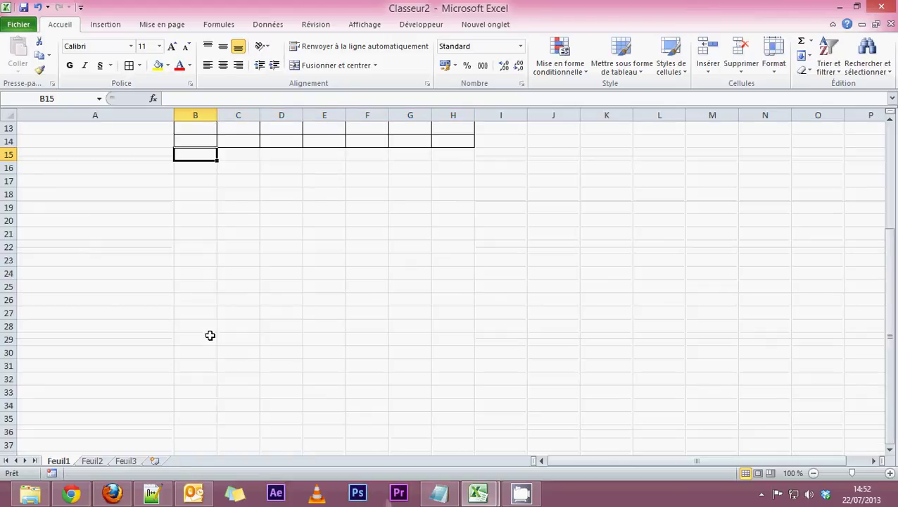
scroll(210, 330, up, 3)
scroll(210, 334, down, 1)
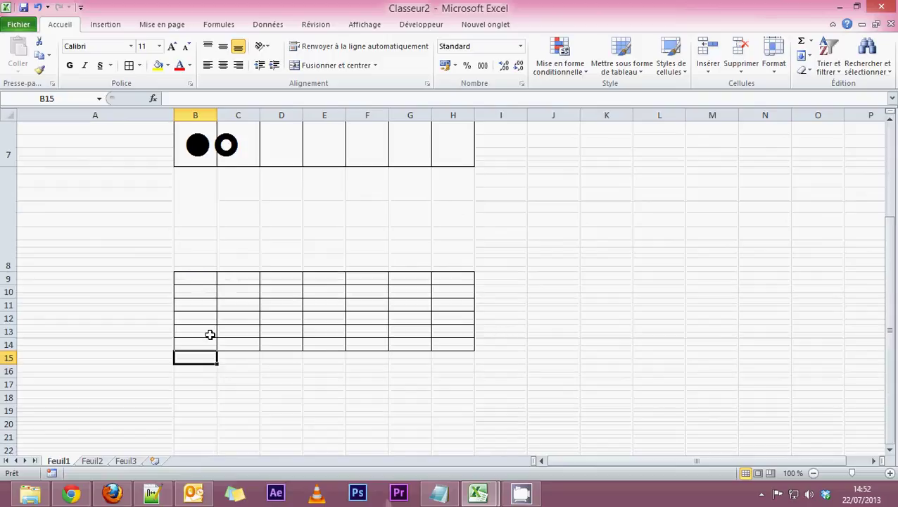
click(145, 357)
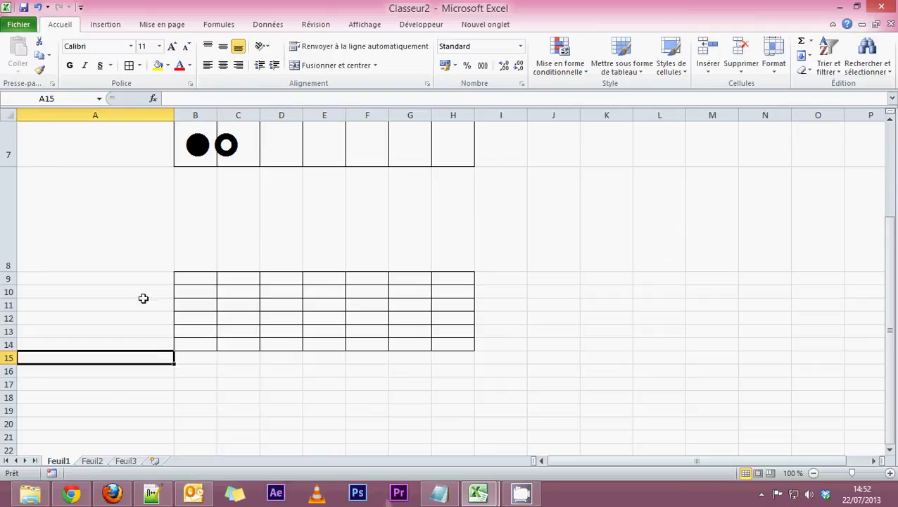
Step: Insert a row above the second table at row 9 and reduce its height to about one text line
right_click(8, 278)
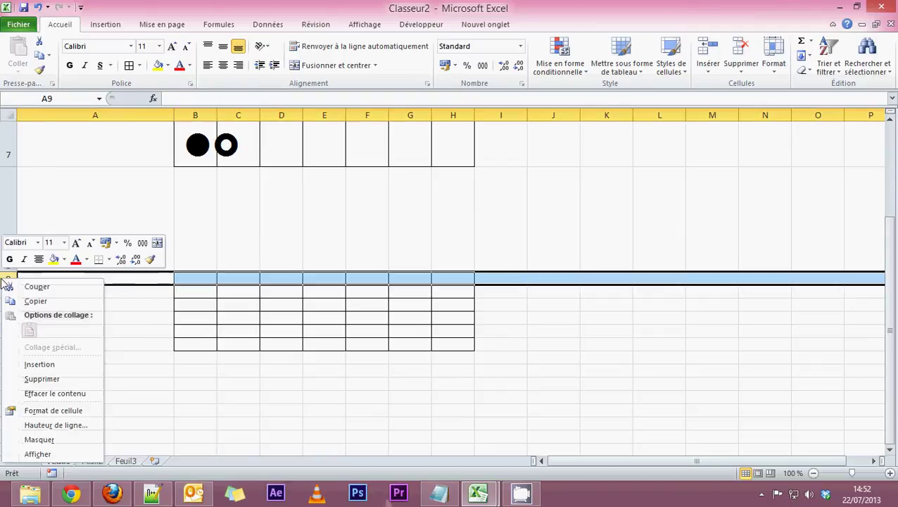
click(38, 363)
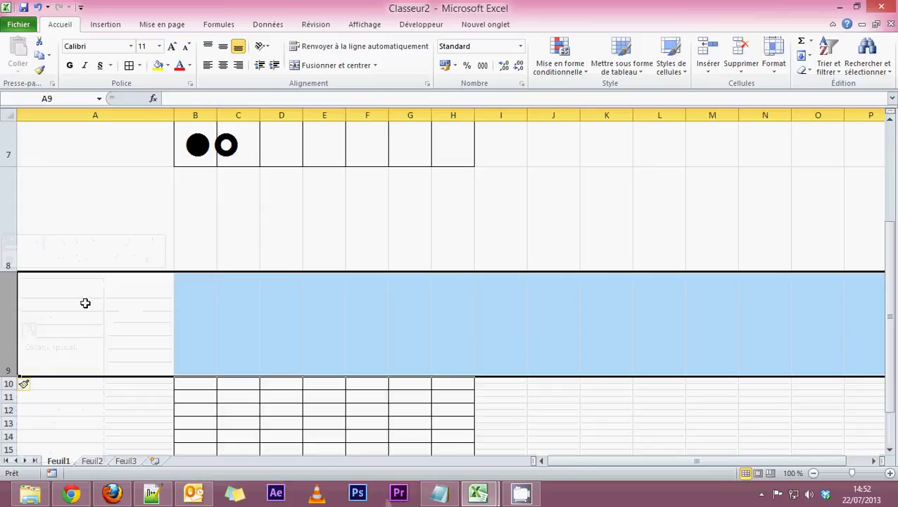
drag(10, 377, 8, 283)
Step: Enter "ligne 1" in cell B9, extend the series to "ligne 7" in H9 and centre these headers
click(200, 278)
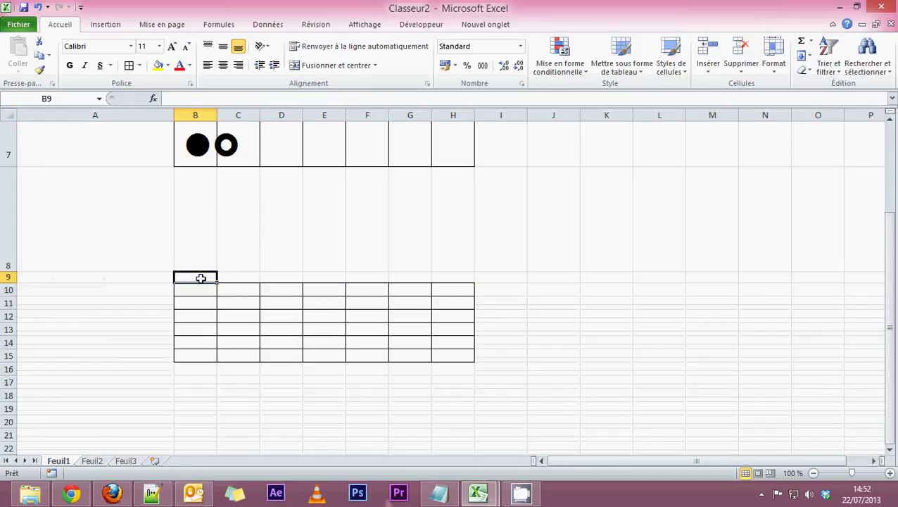
text(li)
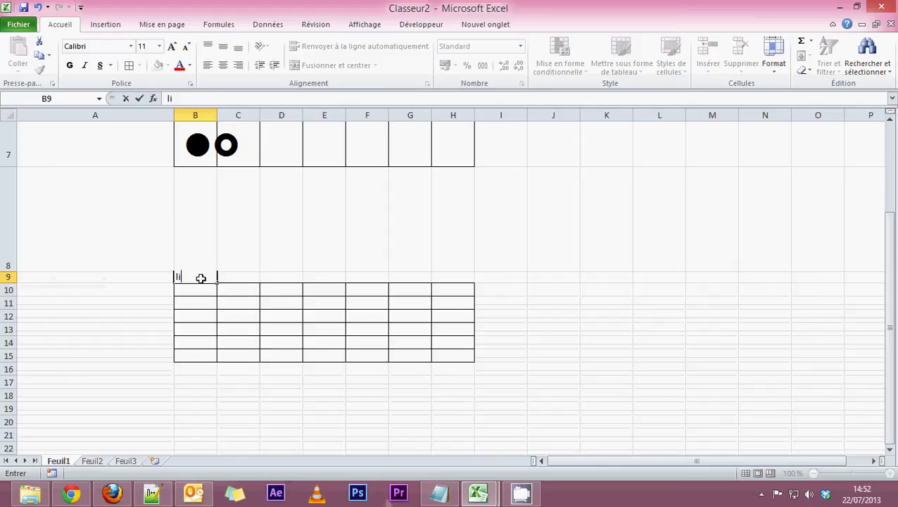
text(gne 1)
key(Return)
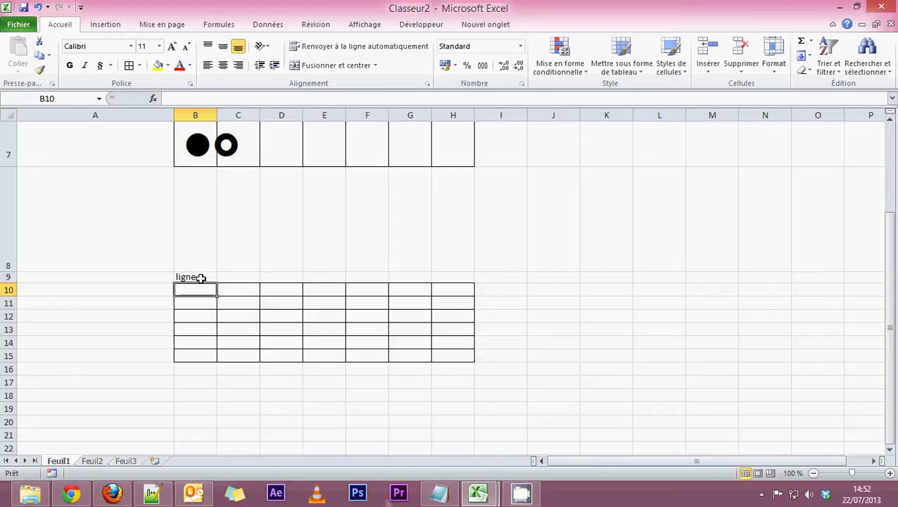
click(201, 278)
drag(216, 281, 472, 277)
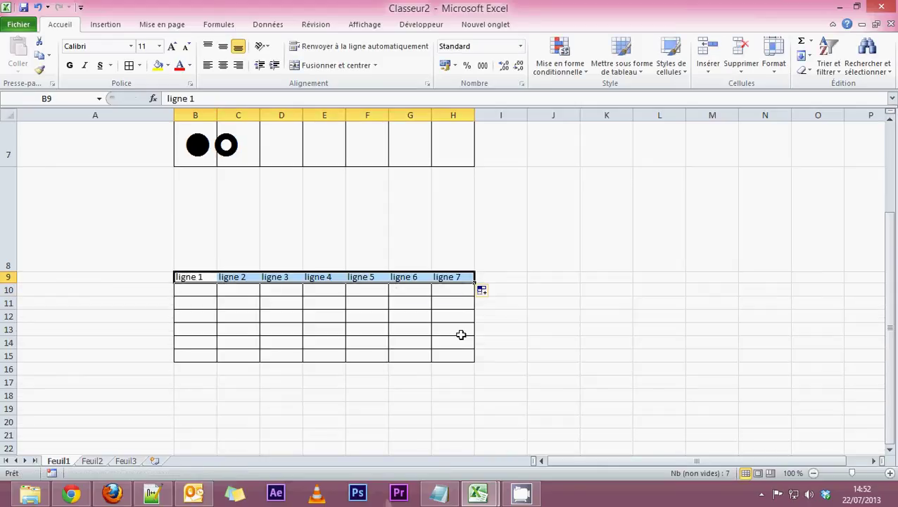
click(222, 65)
Step: Number the rows of the second table from 1 to 6 in cells A10 to A15 with a filled series
click(117, 290)
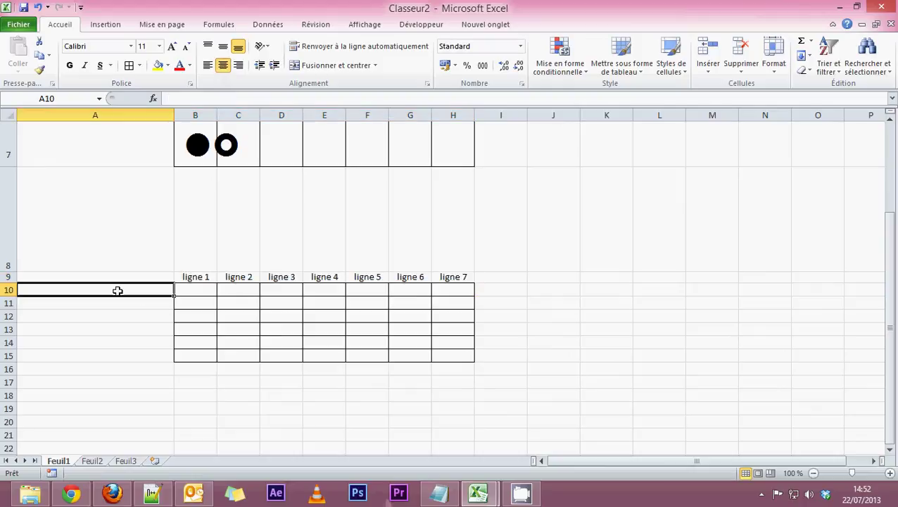
text(2)
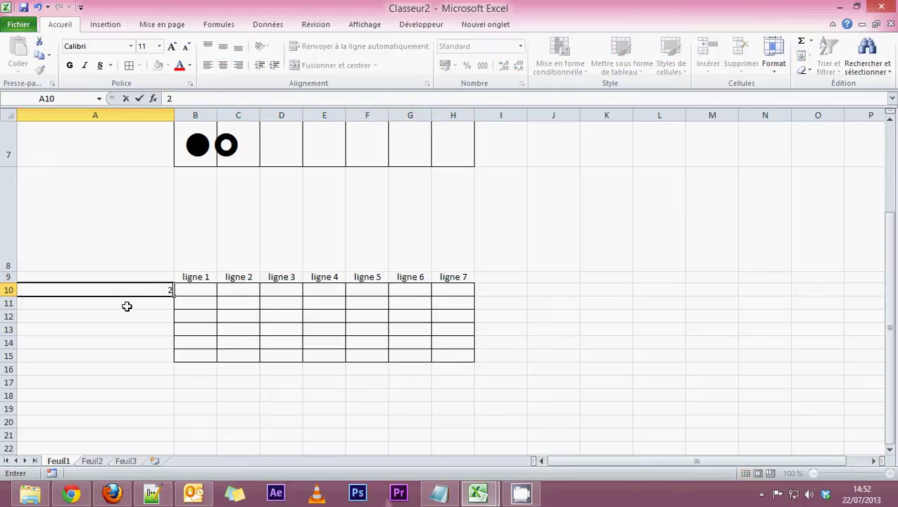
key(BackSpace)
text(1)
key(Return)
text(2)
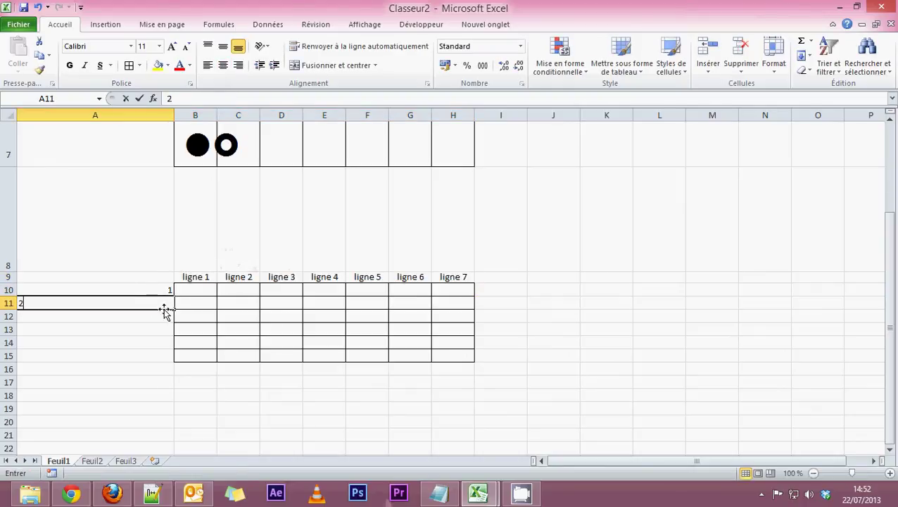
drag(158, 291, 174, 359)
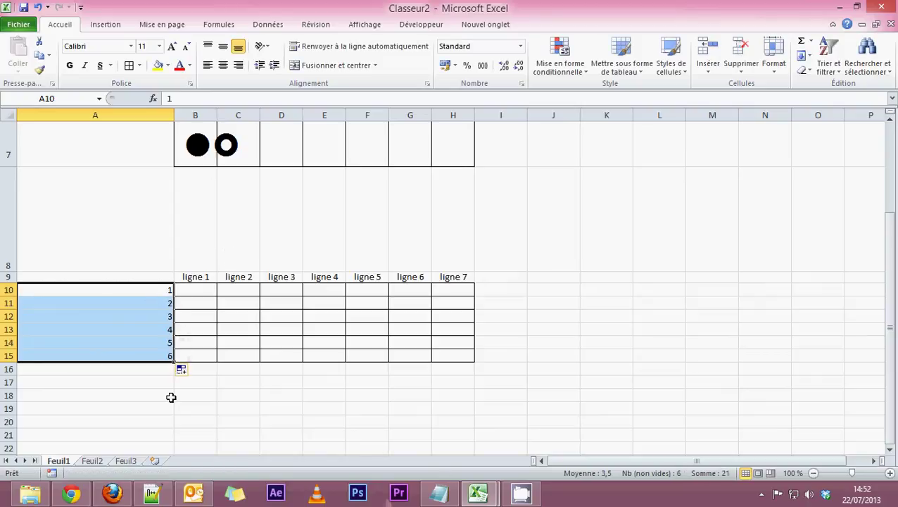
click(171, 396)
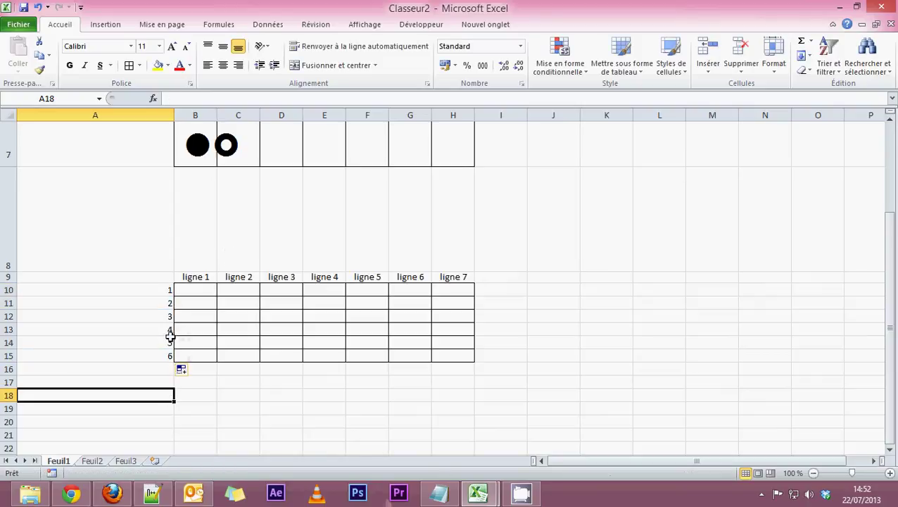
click(198, 387)
click(197, 366)
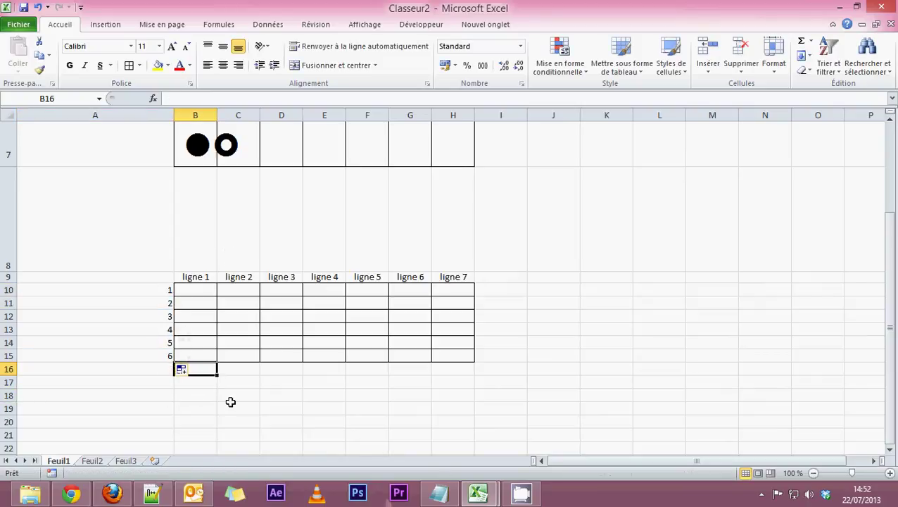
Step: Change the header in cell B9 to "col 1" and extend the series across to "col 7" in H9
double_click(209, 275)
drag(188, 275, 150, 277)
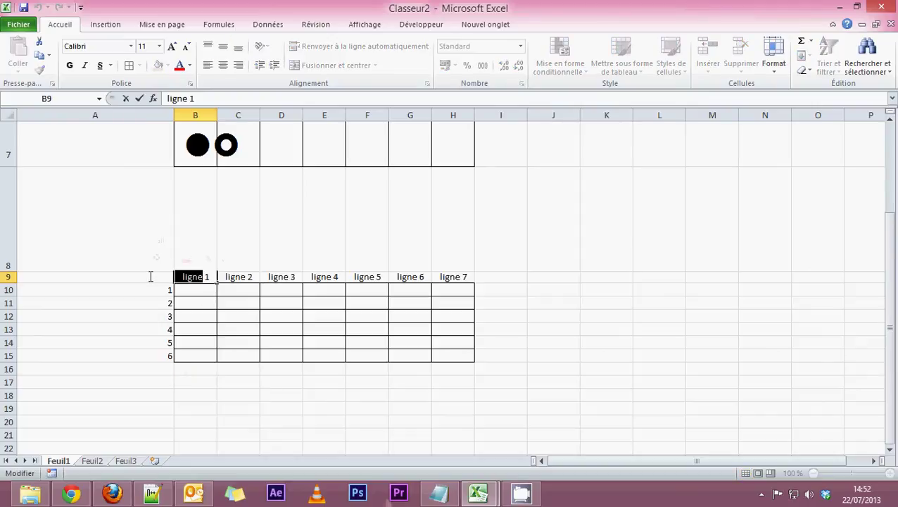
text(col)
key(Return)
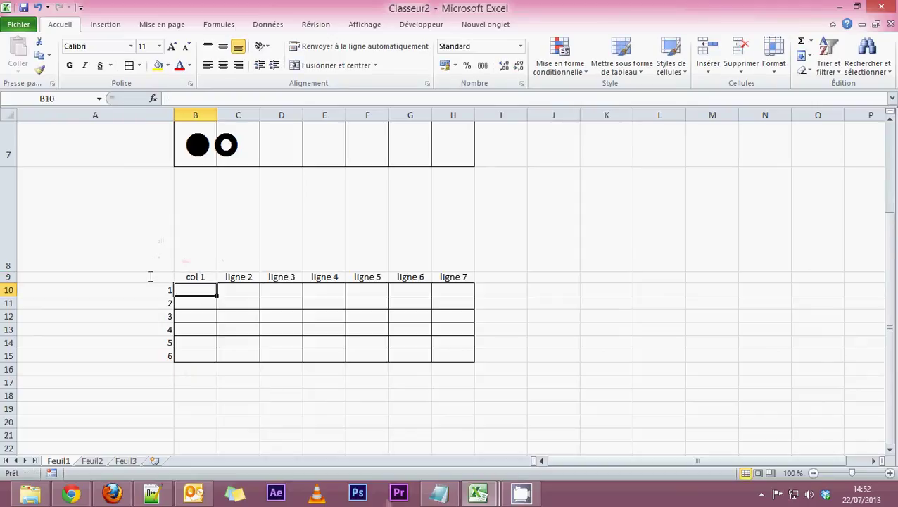
click(185, 278)
drag(214, 285, 465, 282)
click(501, 328)
Step: Examine how cell B7 of the game grid relates to cells B15 and B16 in column 1 of the second table
click(186, 383)
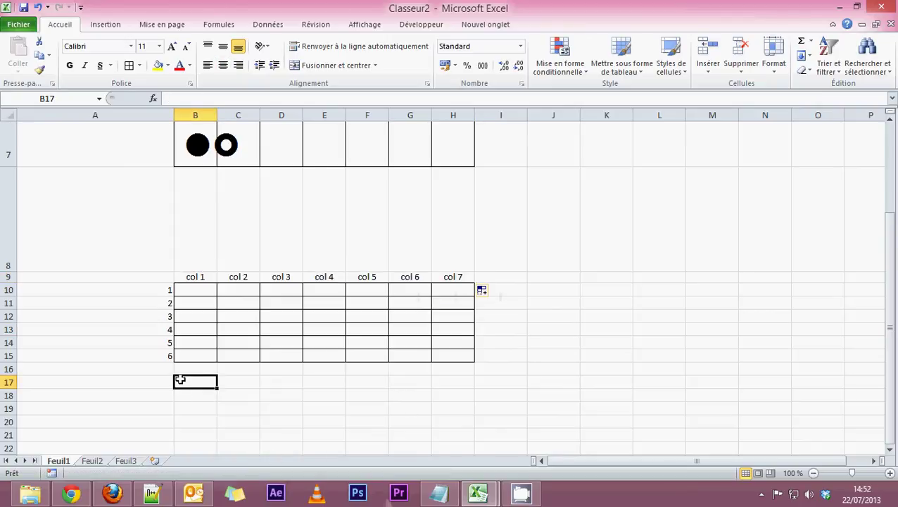
click(202, 368)
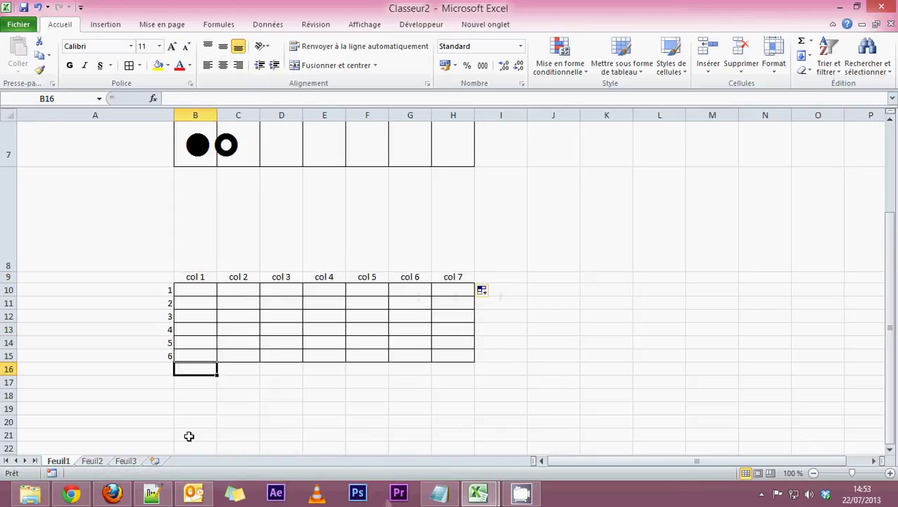
click(157, 369)
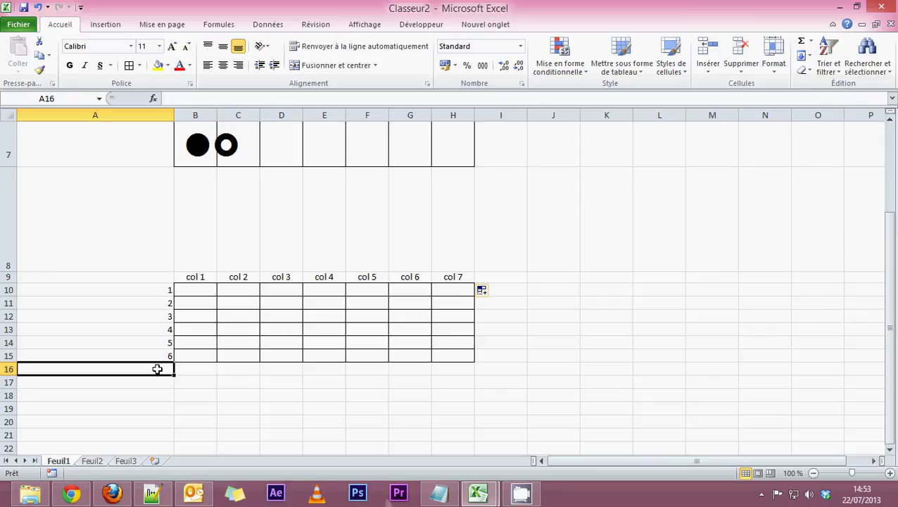
scroll(172, 355, up, 2)
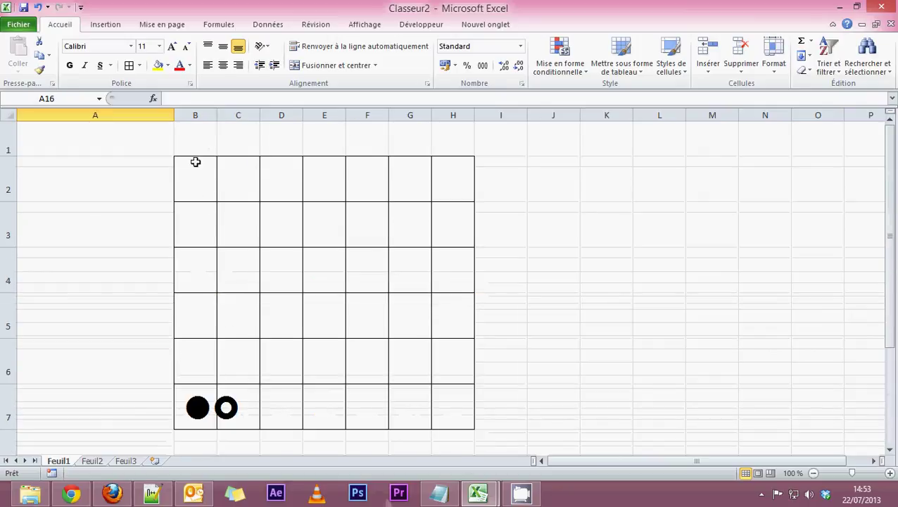
click(200, 396)
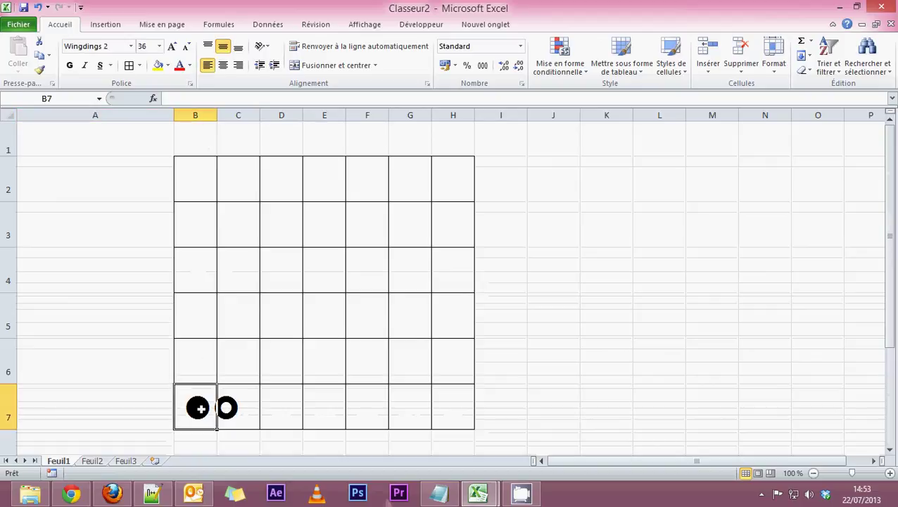
scroll(204, 407, down, 2)
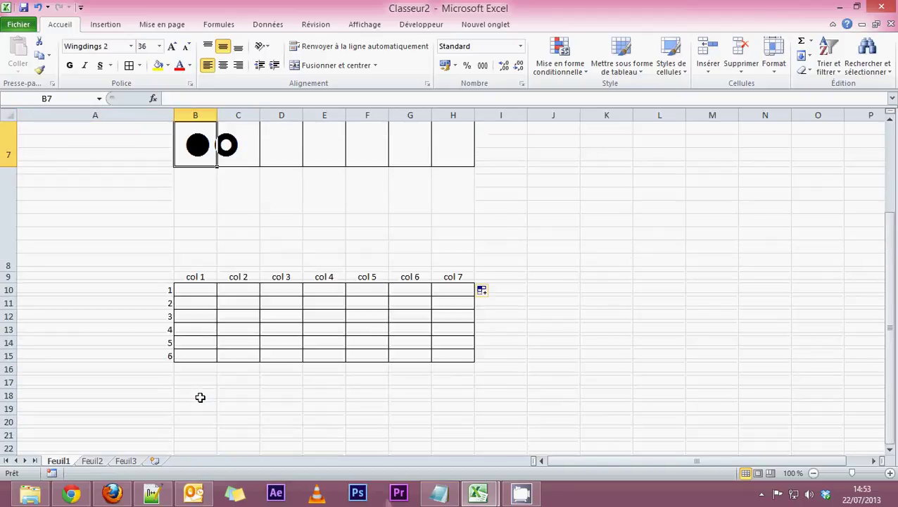
click(199, 354)
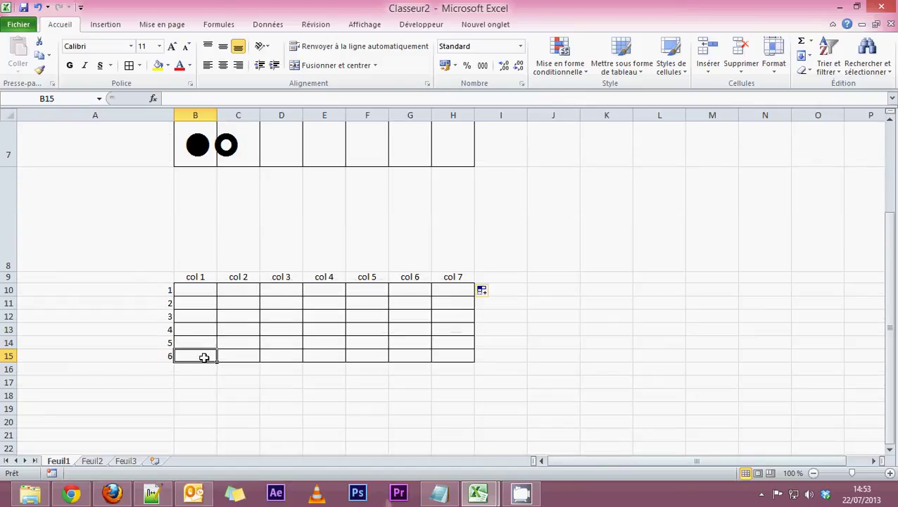
click(198, 369)
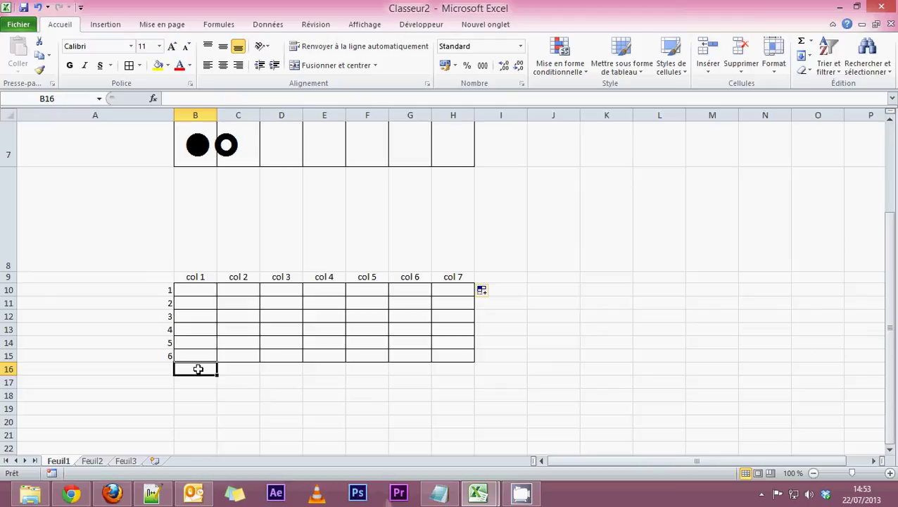
click(189, 355)
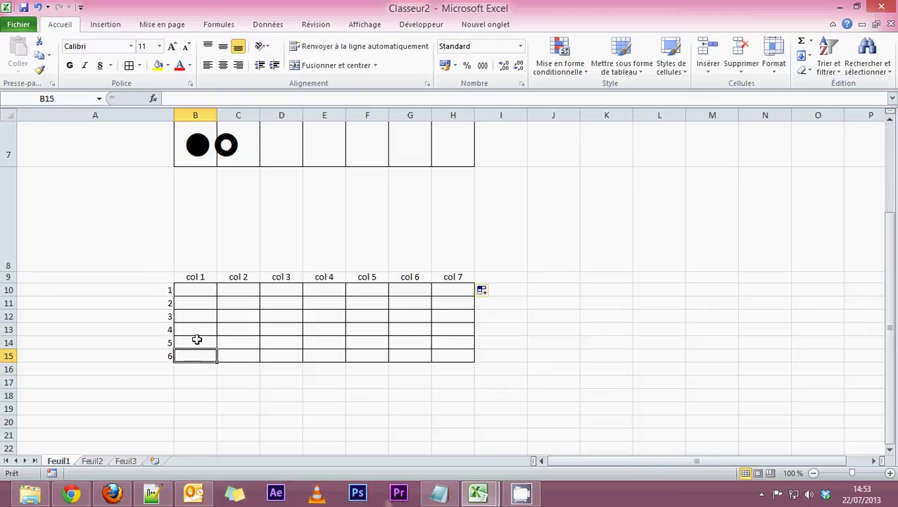
click(193, 373)
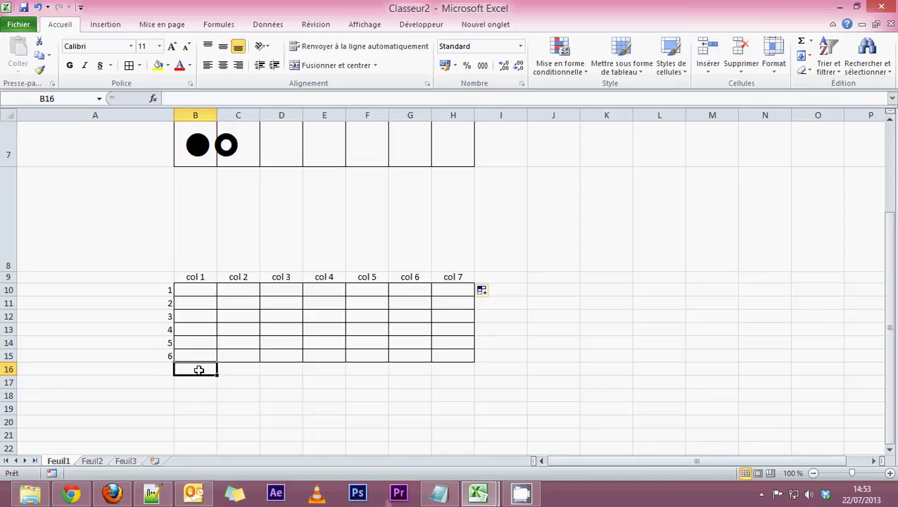
Step: Examine column B of the board from B7 up to B2 against column 1 of the second table and cell B16
click(193, 357)
drag(197, 302, 194, 357)
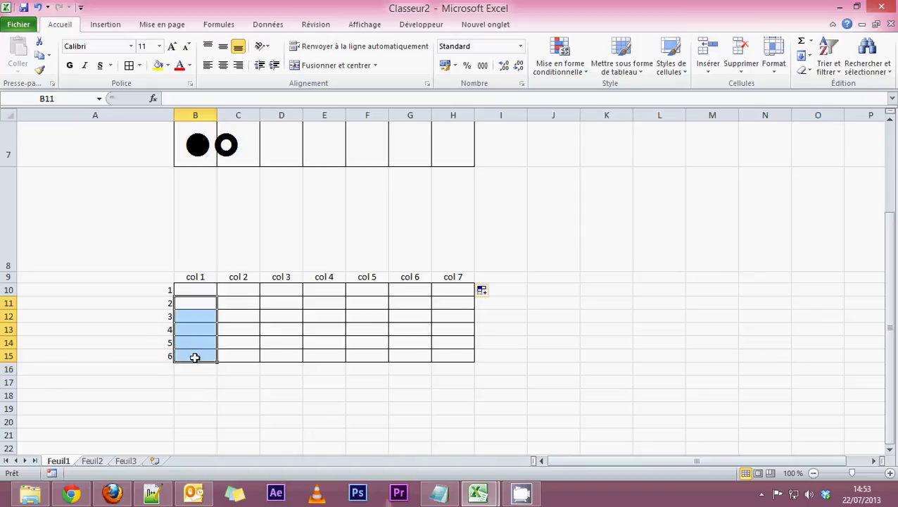
click(193, 369)
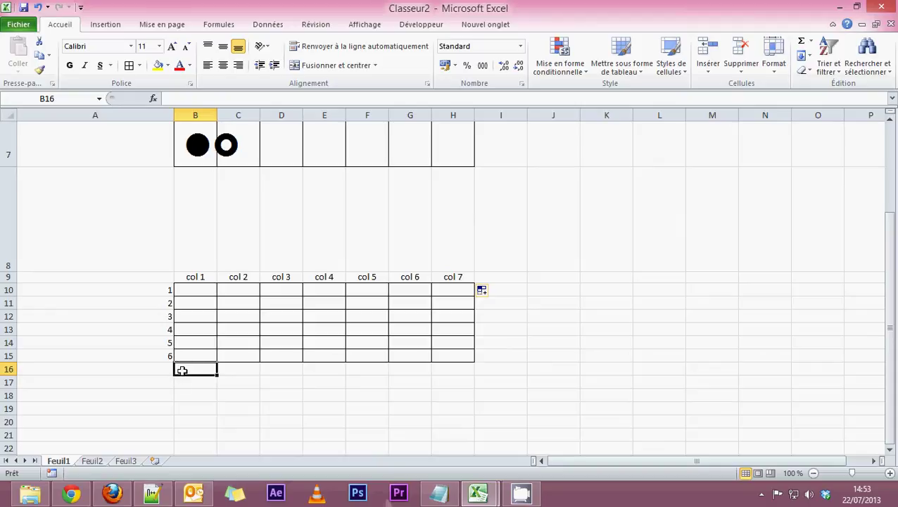
scroll(195, 377, up, 2)
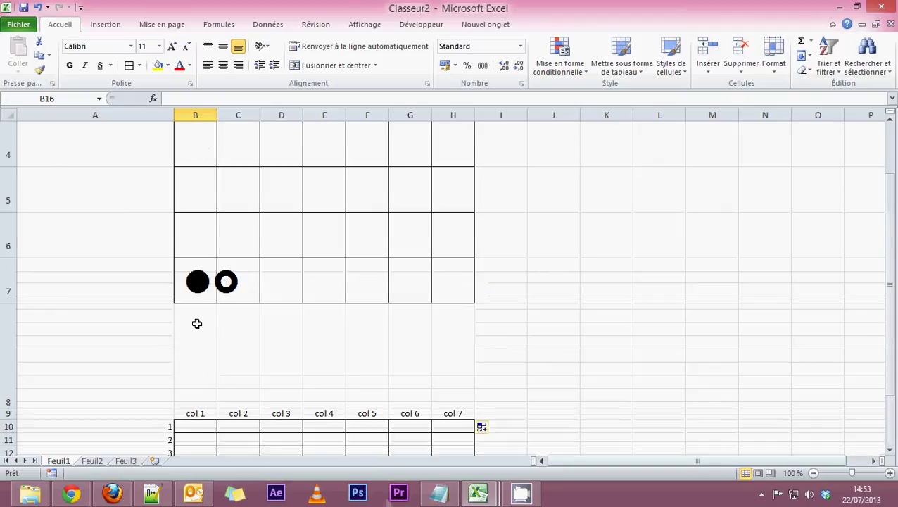
click(195, 406)
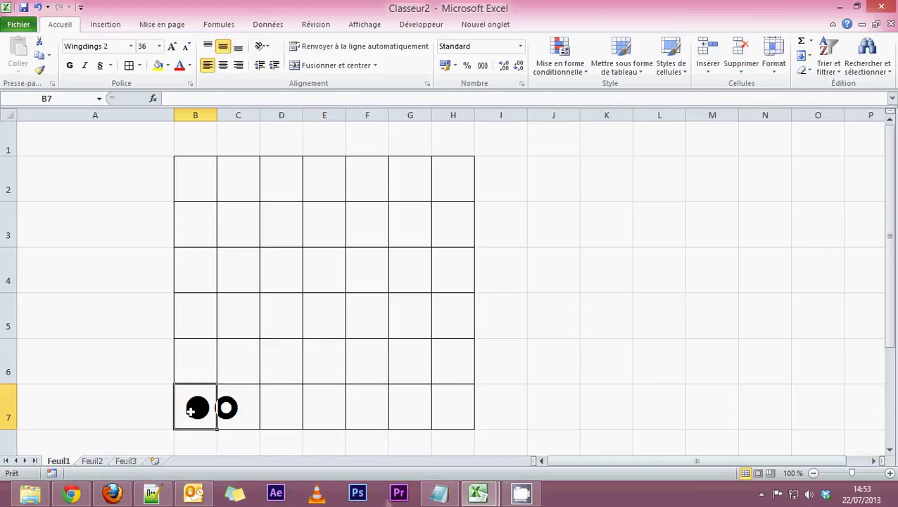
click(177, 360)
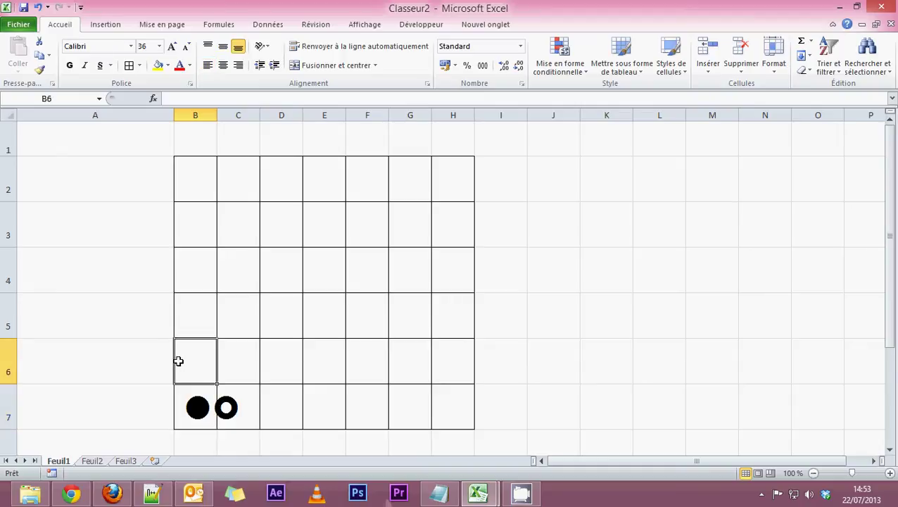
click(197, 406)
click(198, 357)
click(199, 316)
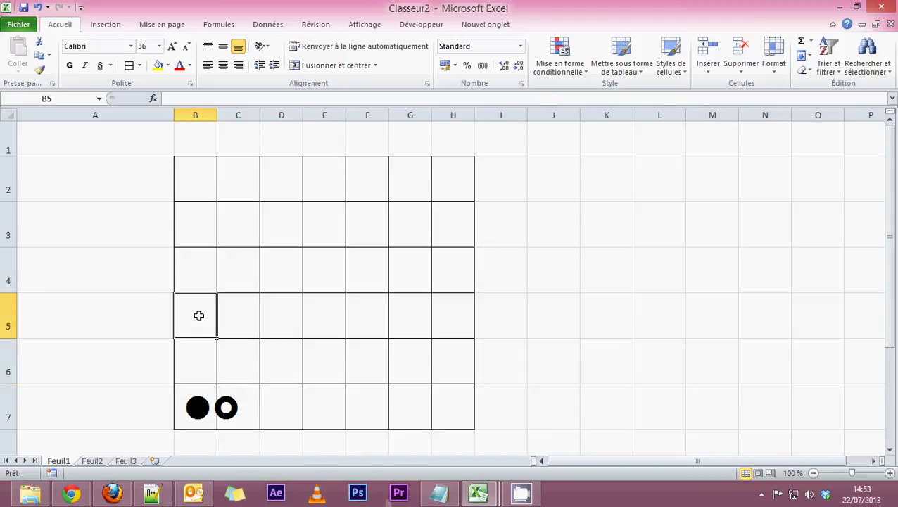
click(197, 406)
click(196, 359)
click(197, 315)
click(198, 270)
click(197, 224)
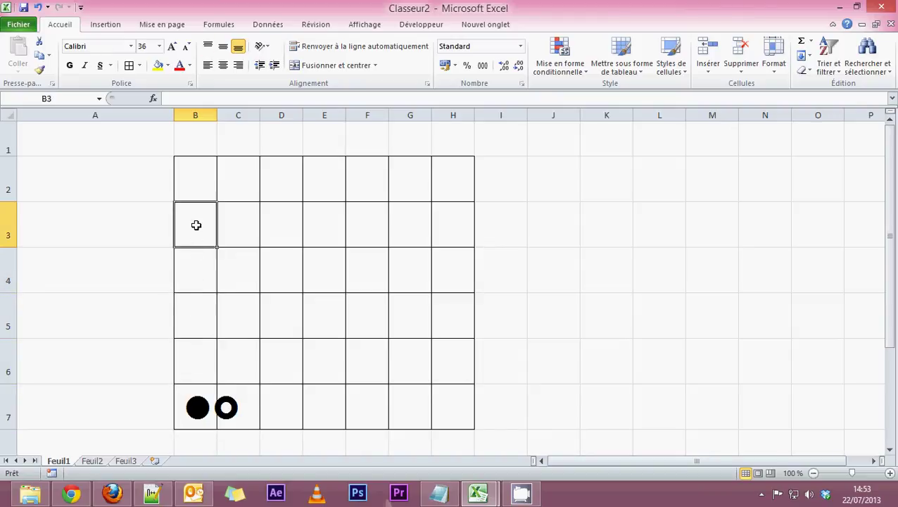
click(194, 180)
click(191, 140)
click(191, 175)
scroll(188, 232, down, 6)
scroll(183, 313, up, 5)
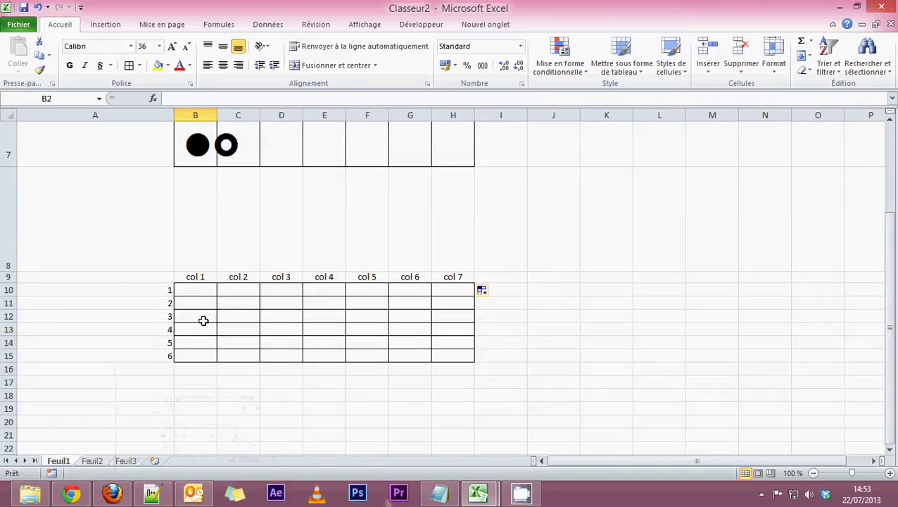
click(199, 300)
click(182, 371)
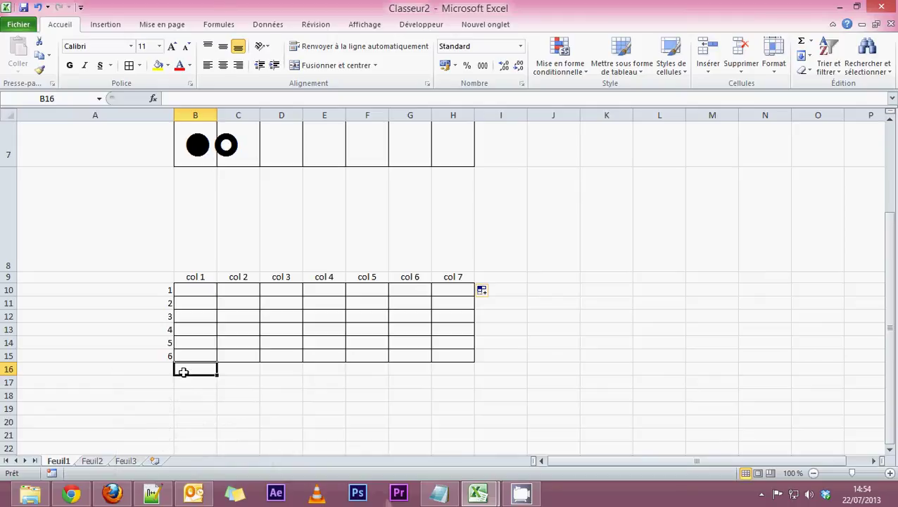
Step: Add borders to cells B16 to H16 below the second table and to cell A16
click(143, 367)
drag(455, 368, 186, 367)
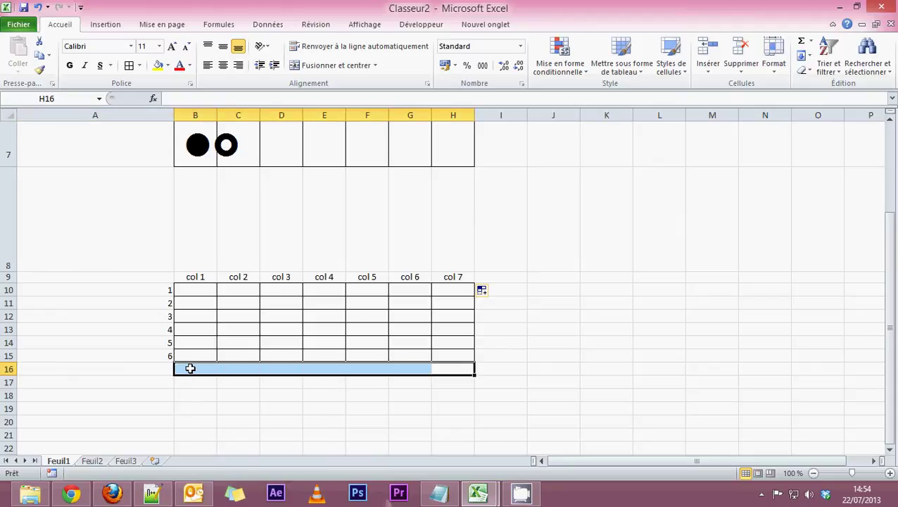
click(129, 64)
click(156, 368)
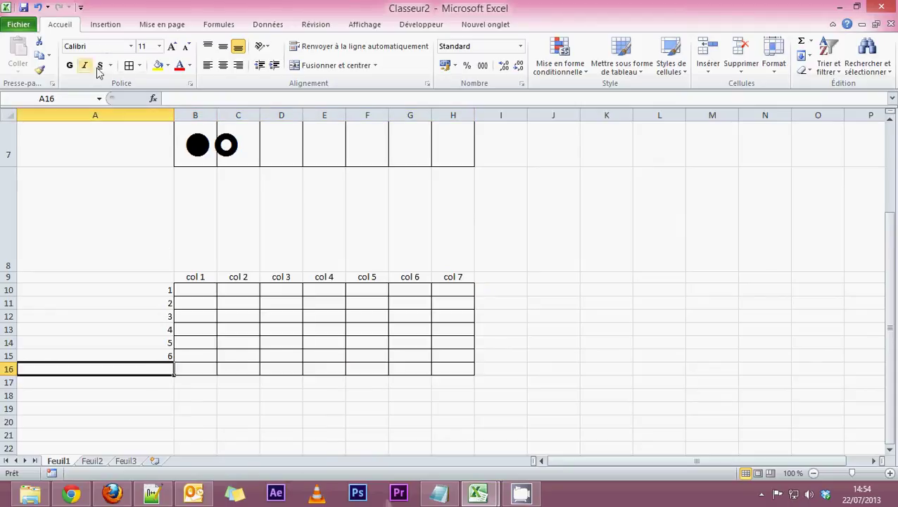
click(129, 65)
click(262, 397)
click(152, 366)
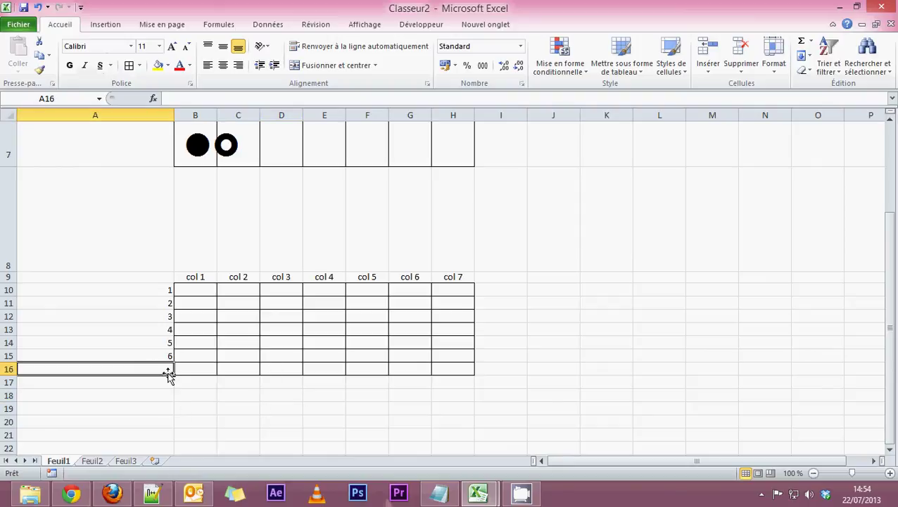
Step: Enter the label "Jeu en cours" in cell A16 and align it right
click(189, 370)
click(159, 372)
double_click(157, 372)
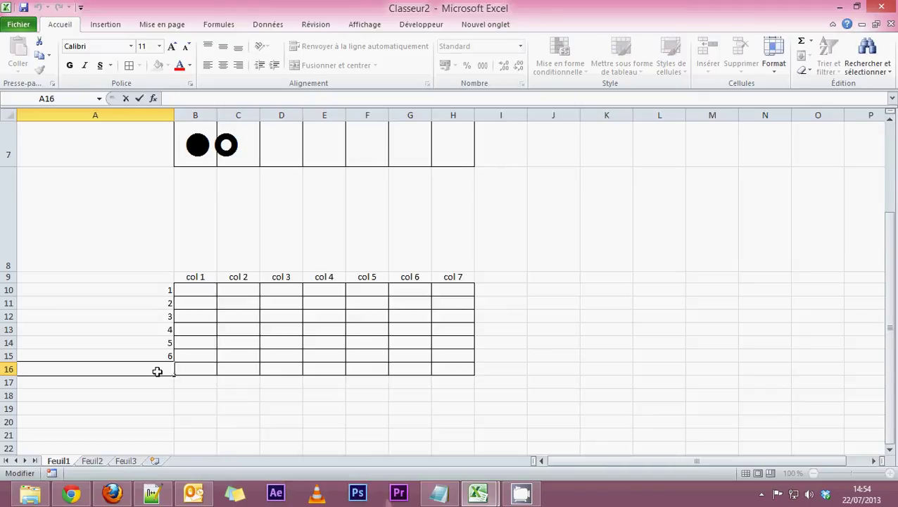
text(Jeu en cours)
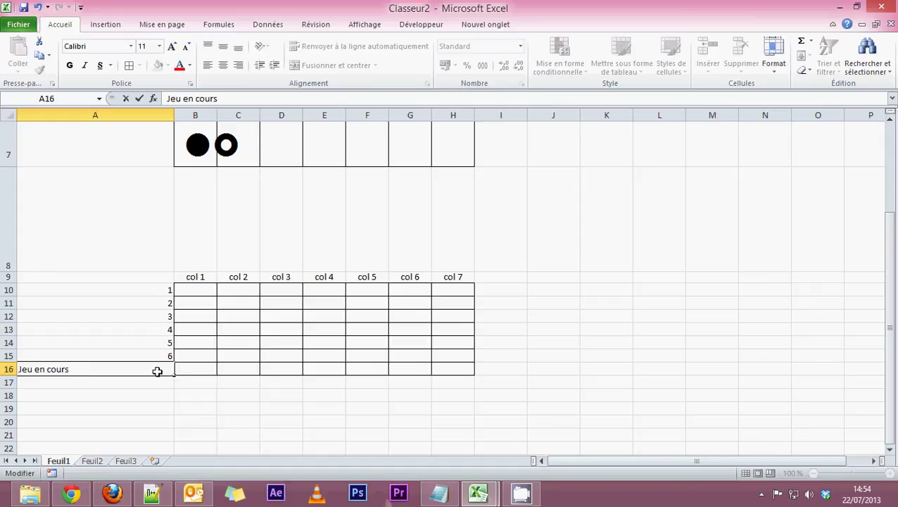
key(Return)
click(152, 364)
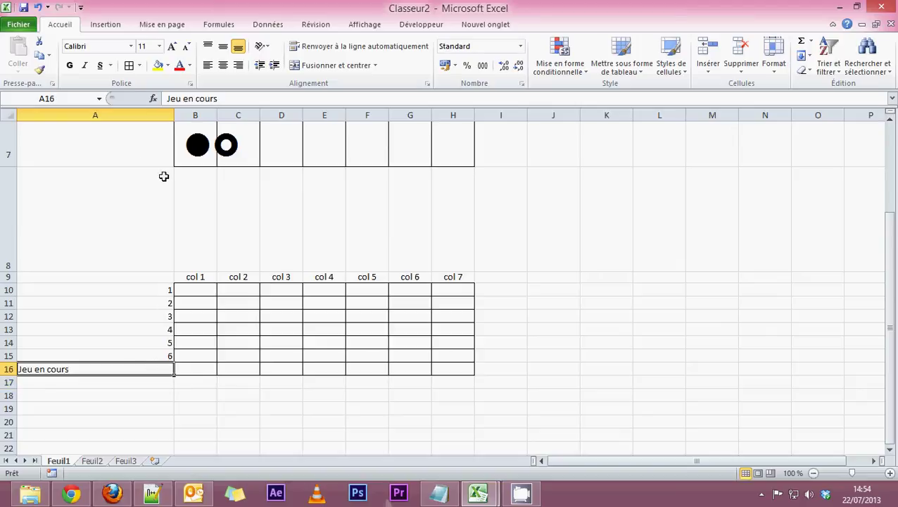
click(238, 65)
Step: Add borders to cells B17 to H17 and to cell A17
drag(177, 387, 453, 376)
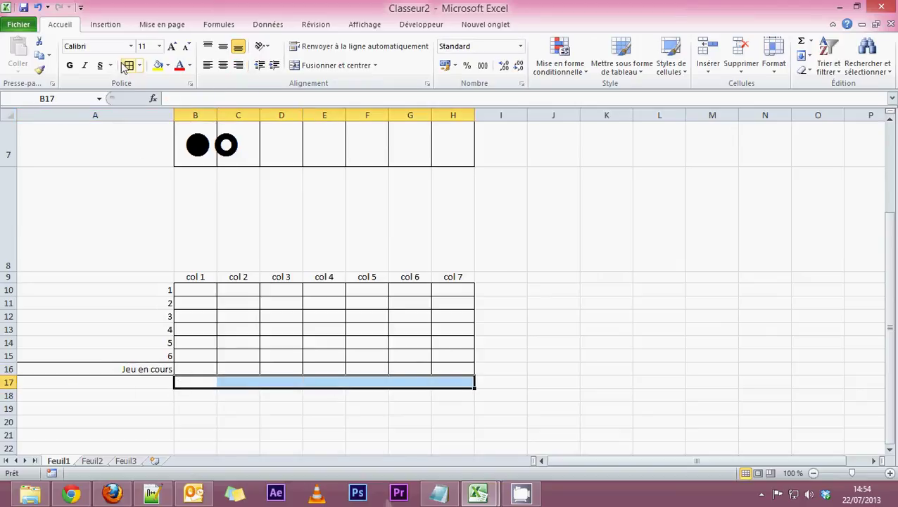
click(125, 66)
click(140, 370)
click(144, 383)
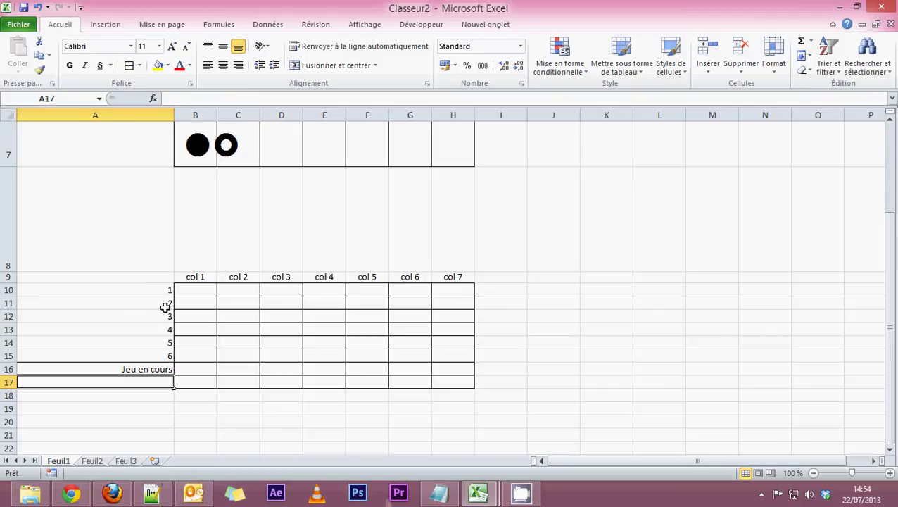
Step: Enter the label "Jeu possible" in cell A17 and align it right
double_click(139, 382)
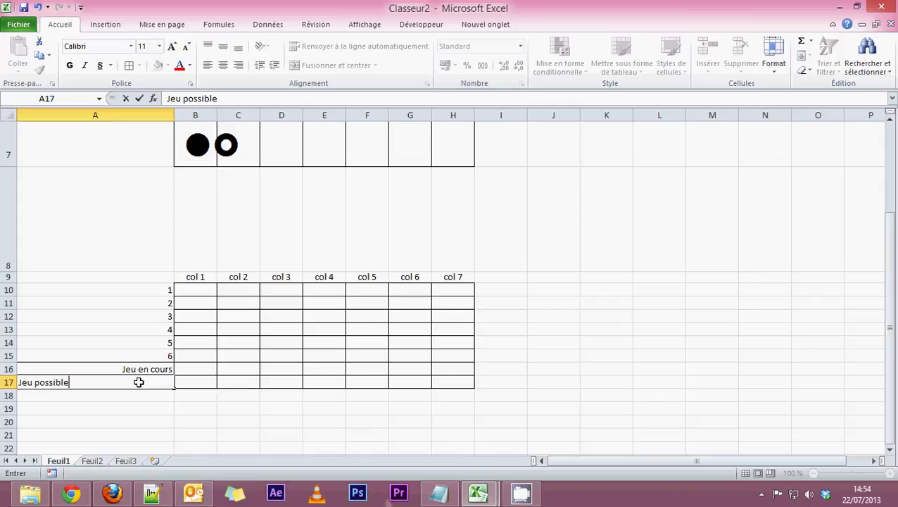
key(Return)
click(137, 382)
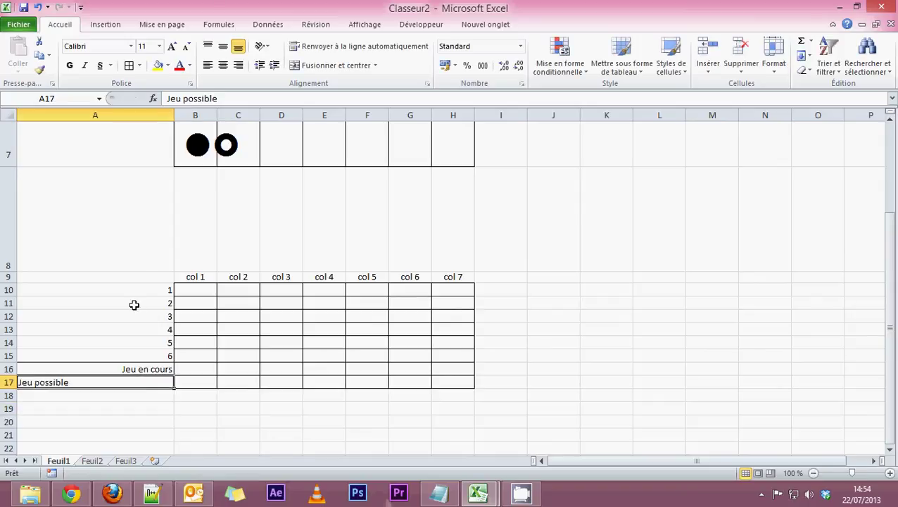
click(239, 65)
Step: Examine how cells B16 and B17 in the "Jeu en cours" and "Jeu possible" rows relate to board range B2:H7
click(189, 382)
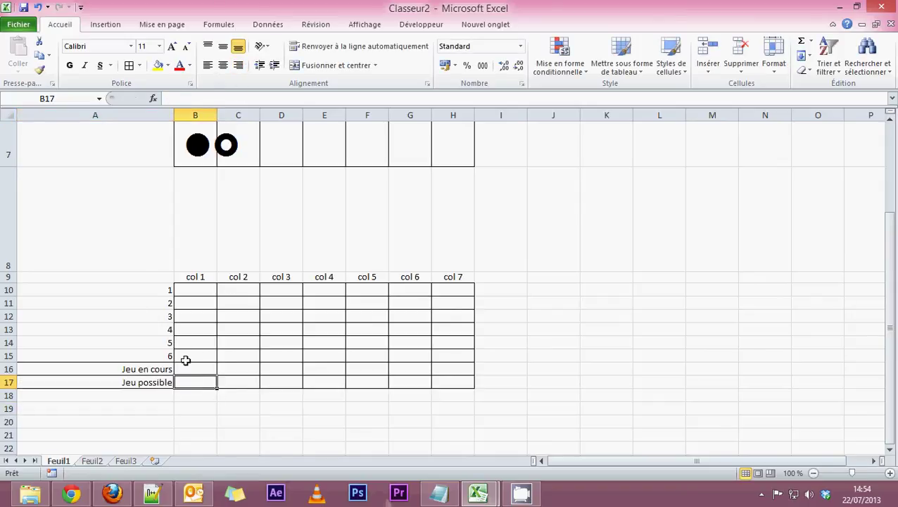
click(127, 366)
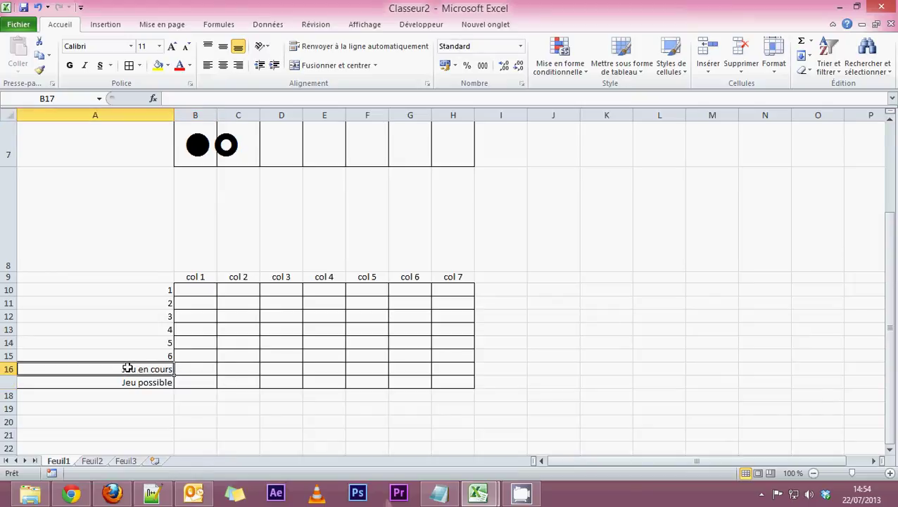
click(193, 369)
scroll(194, 370, up, 2)
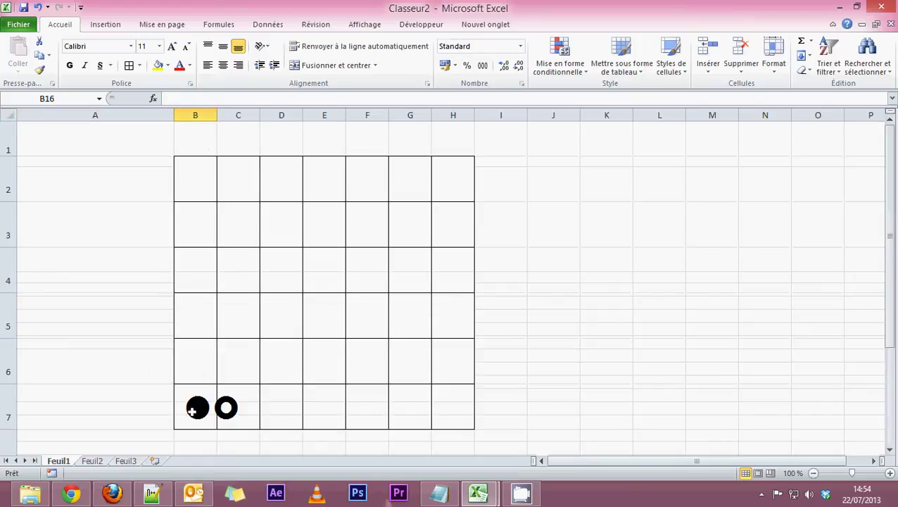
drag(192, 412, 455, 195)
scroll(260, 402, down, 3)
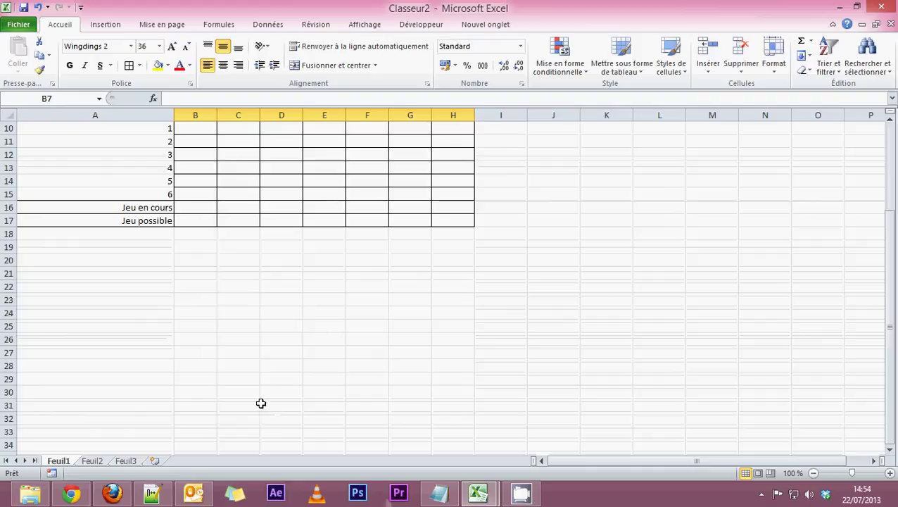
click(165, 223)
click(193, 222)
scroll(200, 266, up, 3)
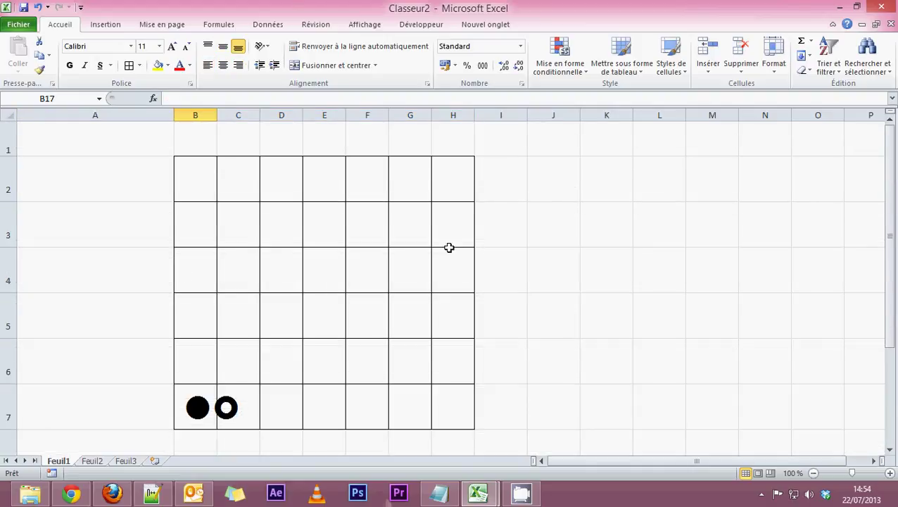
Step: Compare the game board, including cell B1 above its first column, with the whole second table below
scroll(328, 292, down, 3)
scroll(279, 286, up, 3)
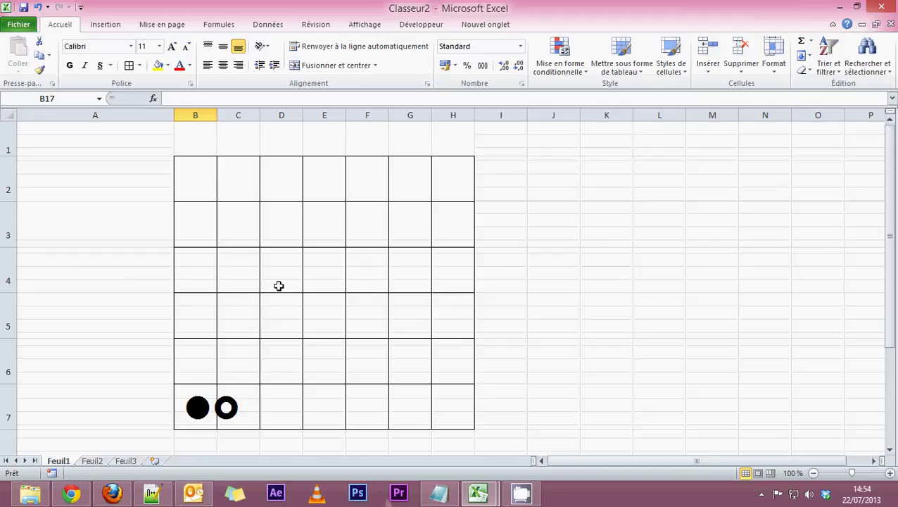
scroll(278, 285, down, 3)
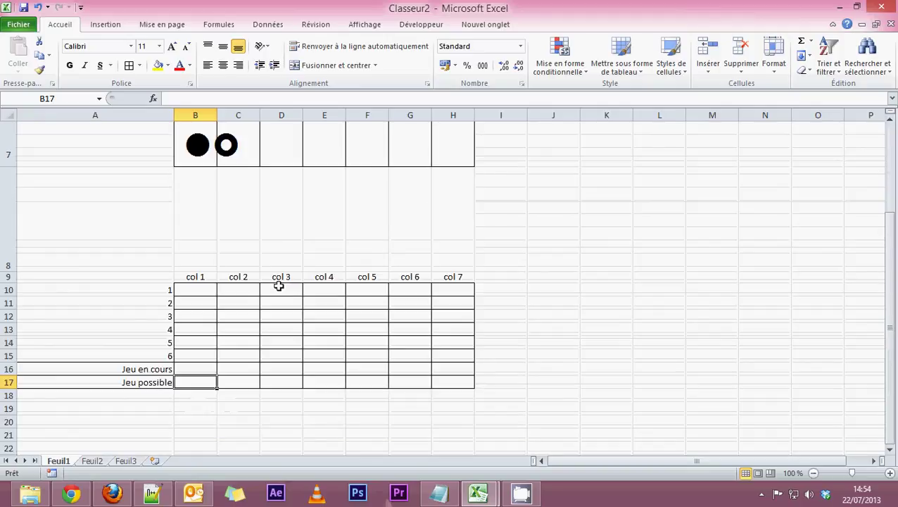
scroll(586, 406, up, 3)
scroll(586, 407, down, 3)
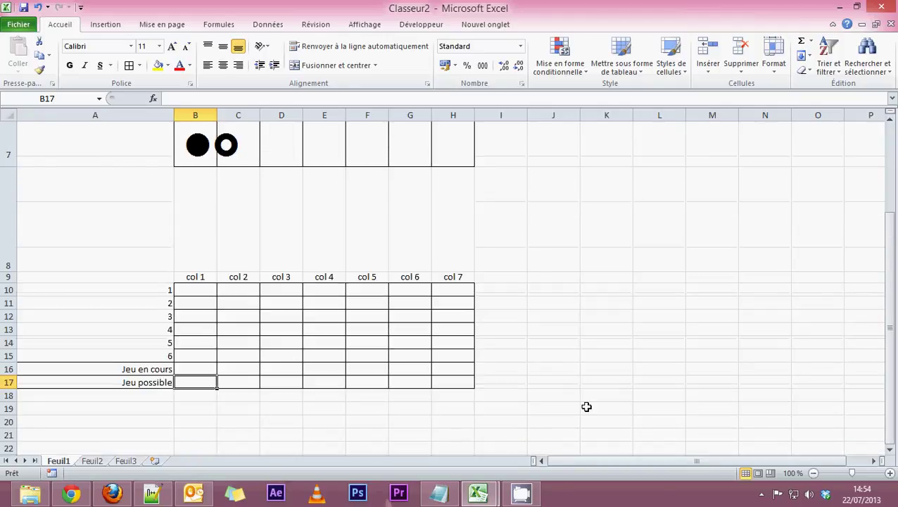
scroll(564, 399, up, 3)
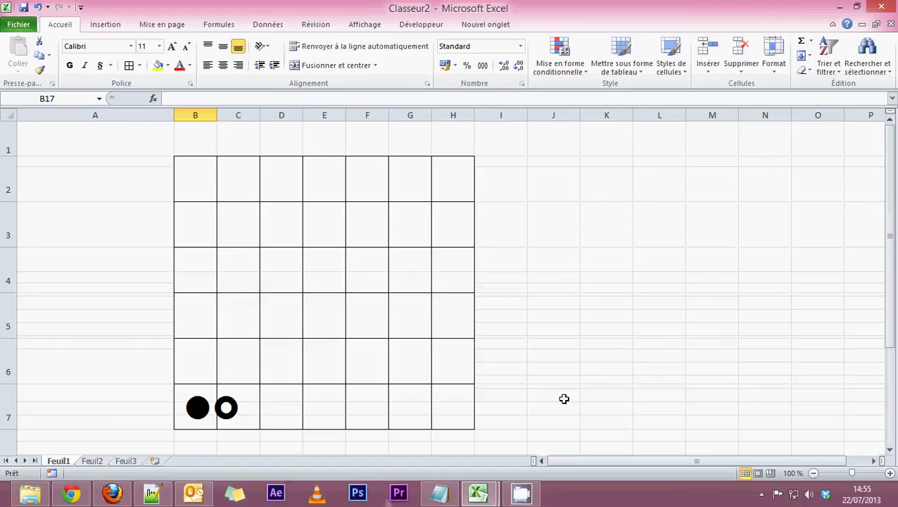
scroll(557, 397, down, 3)
scroll(520, 369, up, 3)
click(203, 138)
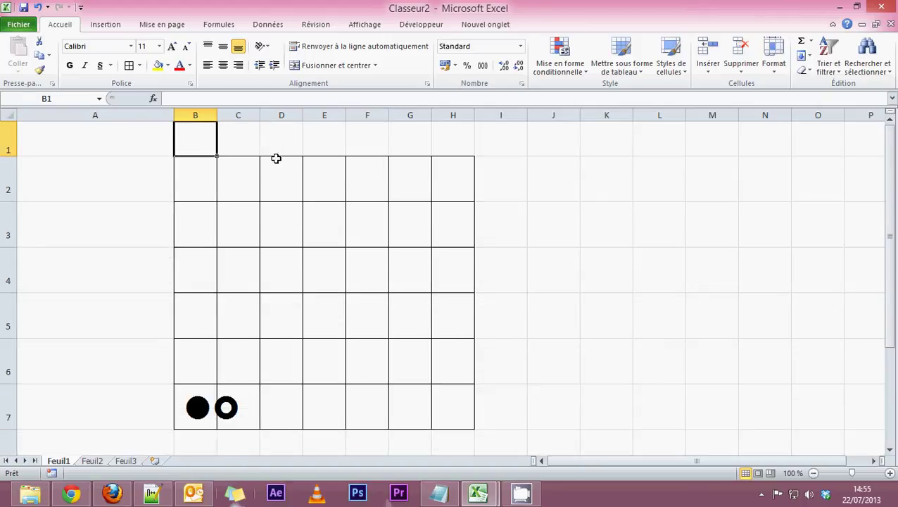
scroll(274, 288, down, 3)
scroll(215, 145, up, 3)
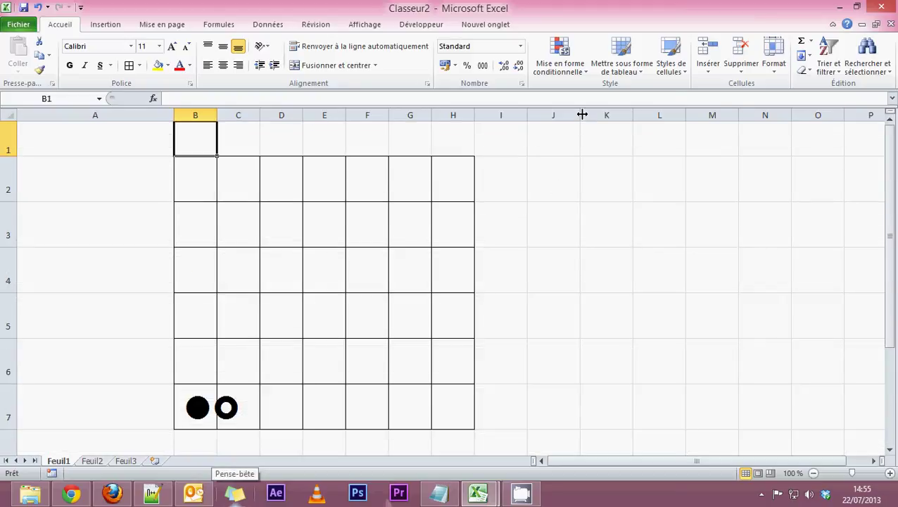
Step: Widen column J beside the board and enter "Joueur" in cell J2
drag(582, 114, 672, 115)
click(605, 176)
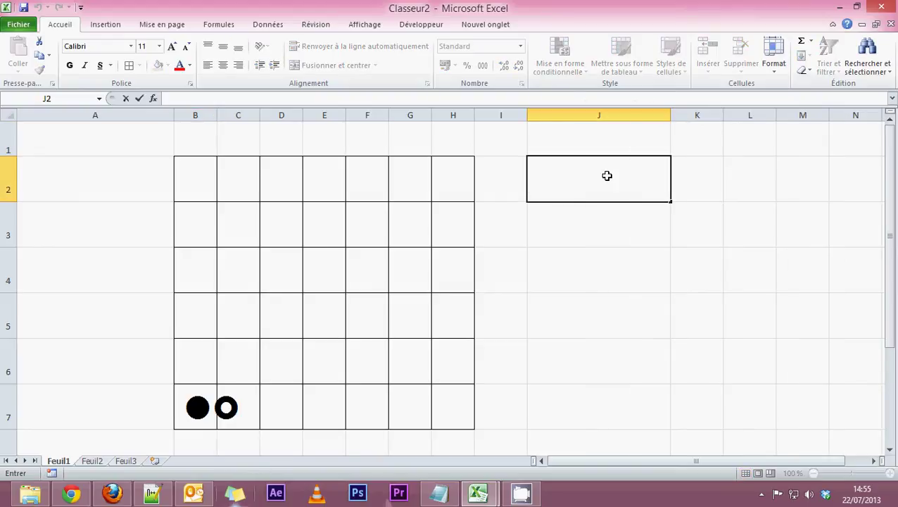
text(Joueur)
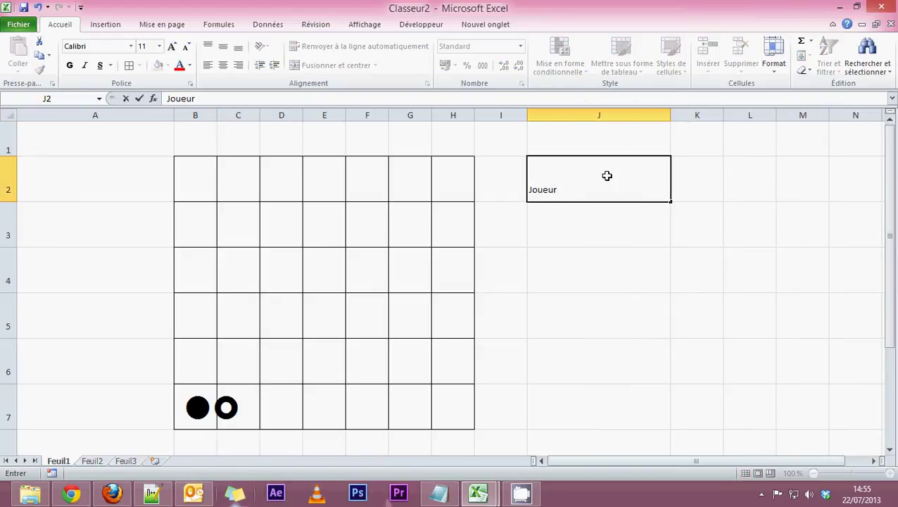
click(624, 220)
Step: Centre the "Joueur" text in cell J2 horizontally and vertically
click(629, 189)
click(225, 68)
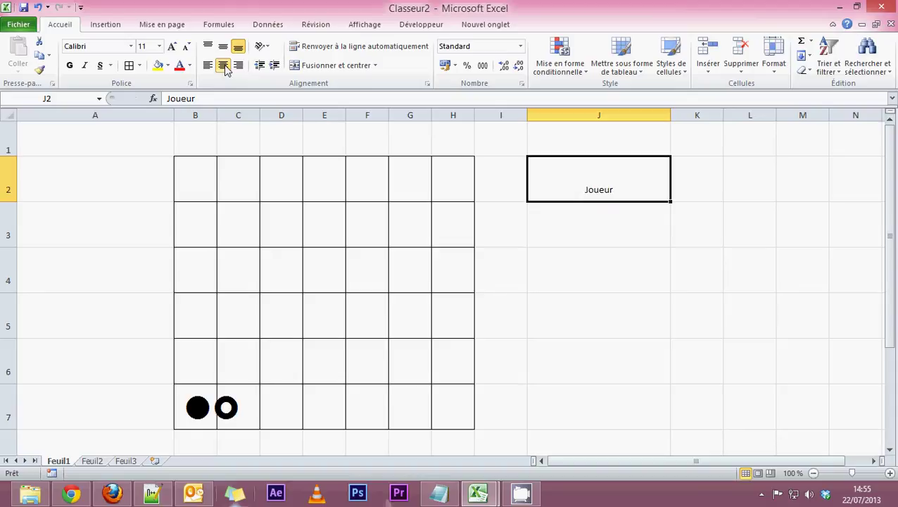
click(237, 64)
click(229, 68)
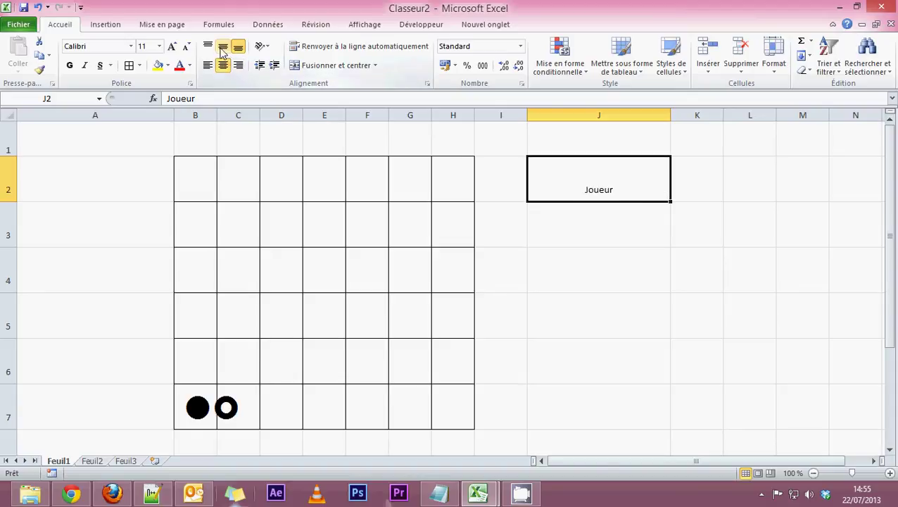
click(223, 46)
Step: Increase the font size of the "Joueur" heading in J2 to 22
click(173, 47)
click(173, 46)
click(173, 46)
click(174, 47)
click(174, 47)
click(173, 46)
click(173, 46)
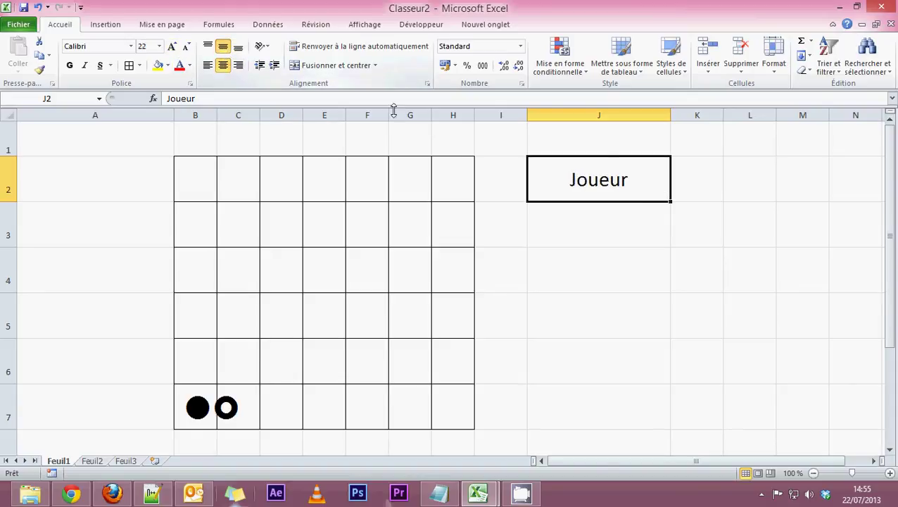
Step: Narrow column J slightly and enter 1 in cell K2 beside the "Joueur" heading
drag(669, 115, 646, 115)
click(677, 183)
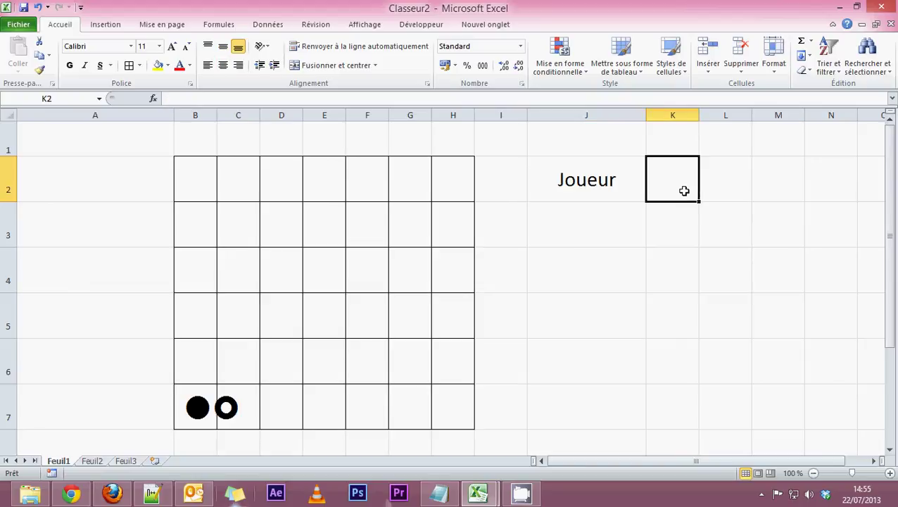
text(1)
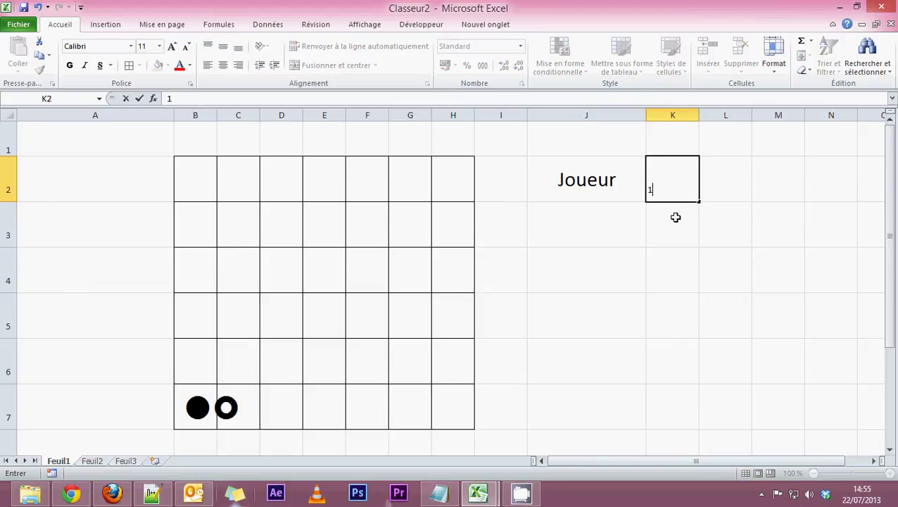
key(Return)
Step: Centre the player number in K2 horizontally and vertically, and increase its font size to 26
click(688, 195)
click(223, 64)
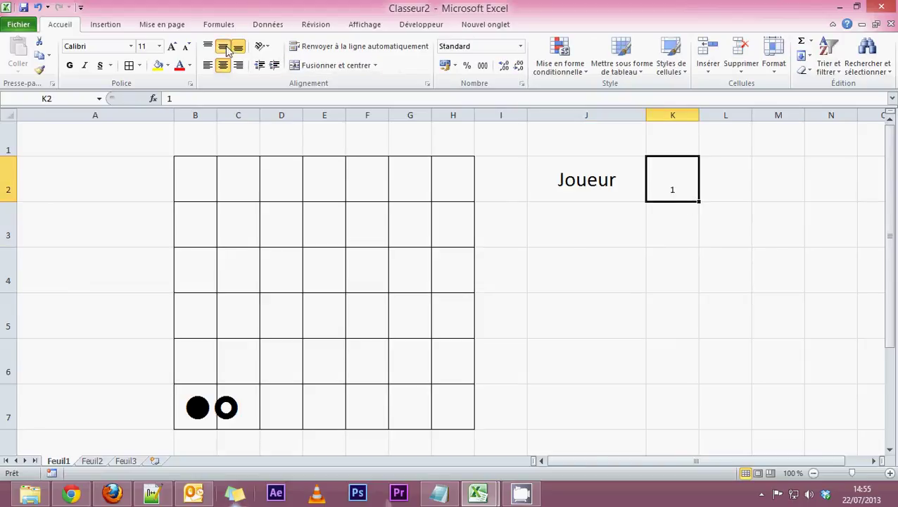
click(172, 46)
click(172, 47)
click(172, 47)
click(172, 46)
click(172, 46)
click(172, 46)
click(172, 46)
click(172, 47)
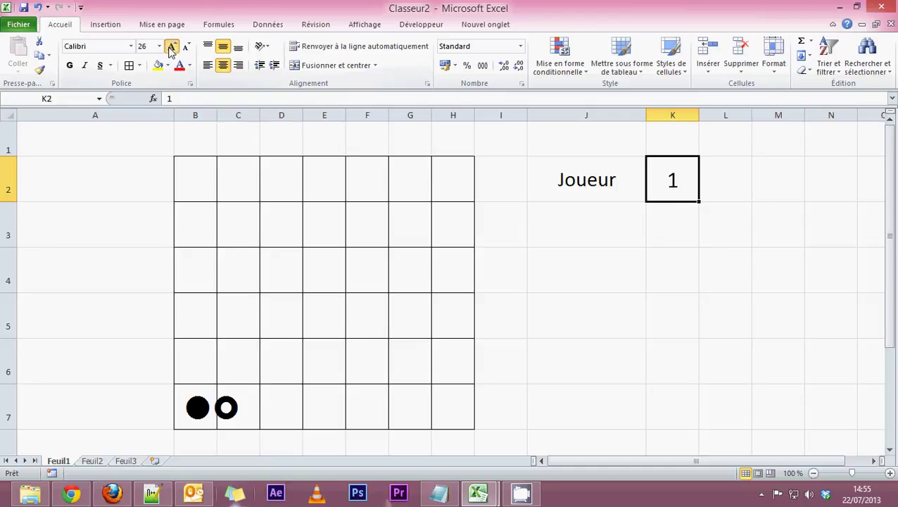
click(172, 47)
click(172, 46)
click(172, 46)
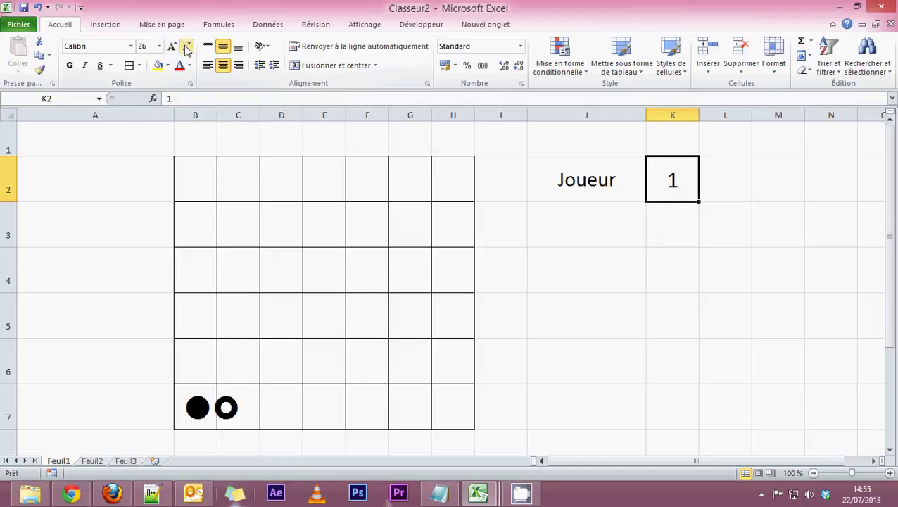
Step: Check the player indicator in J2:K2 and the empty cells beneath it
click(675, 267)
click(674, 189)
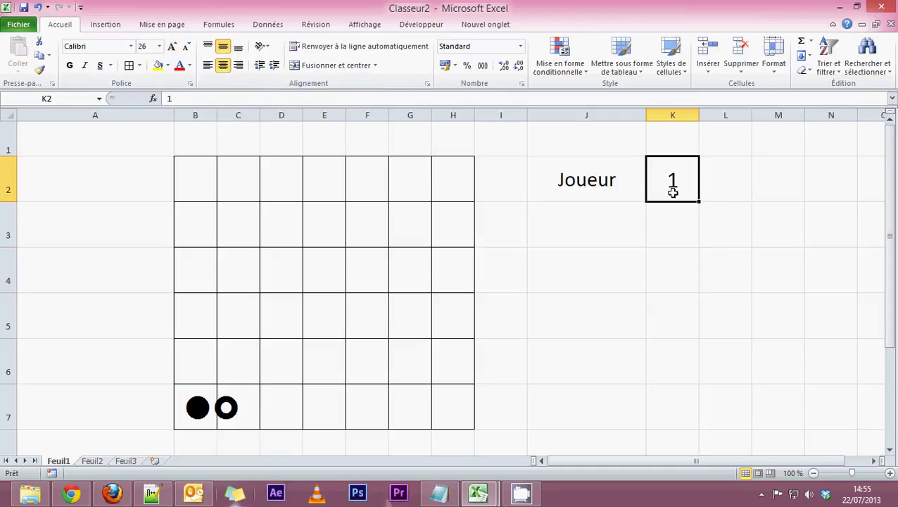
drag(584, 188, 675, 191)
click(651, 273)
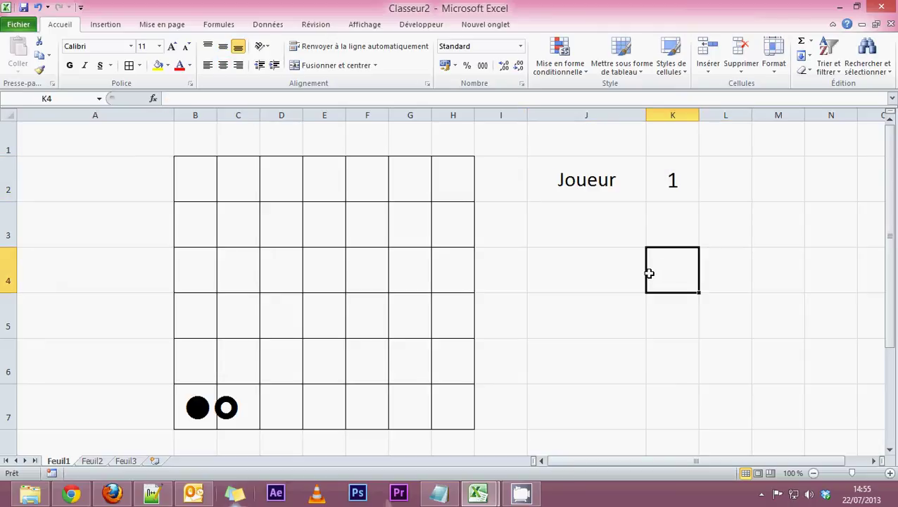
click(602, 218)
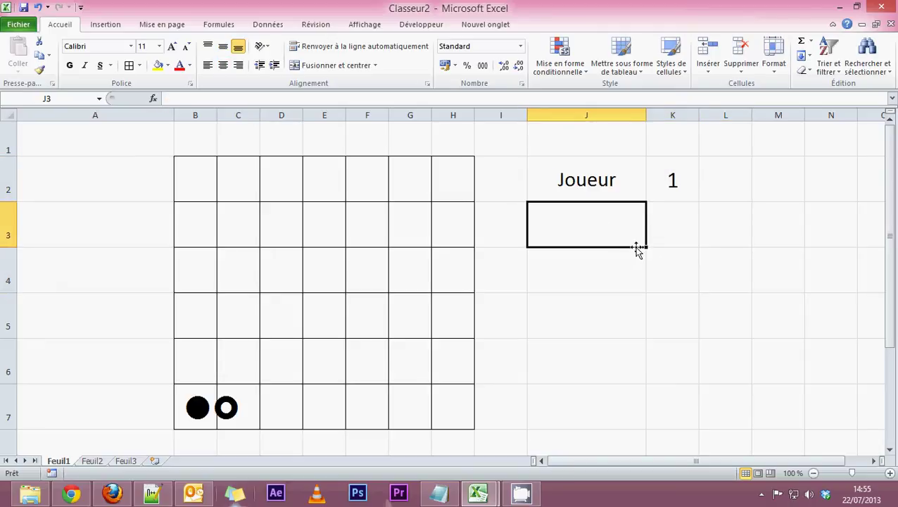
click(620, 179)
click(673, 185)
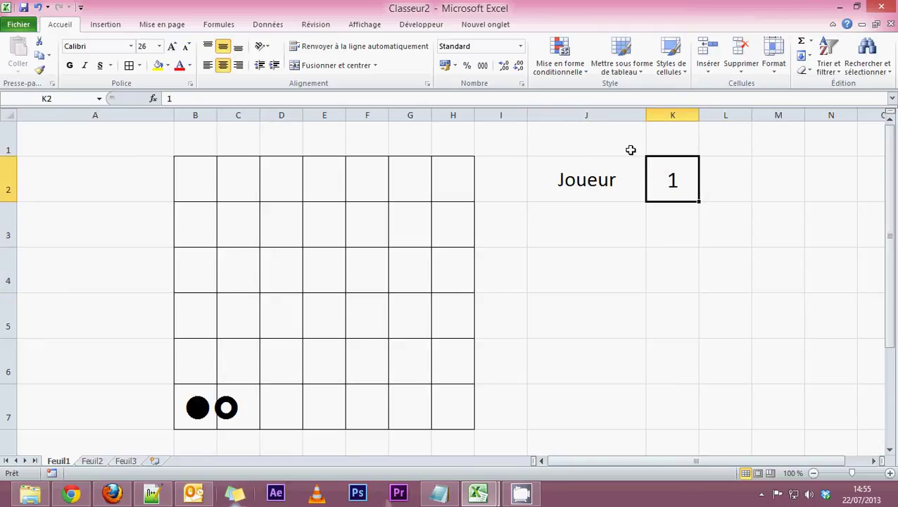
click(608, 172)
click(674, 178)
click(658, 255)
click(590, 234)
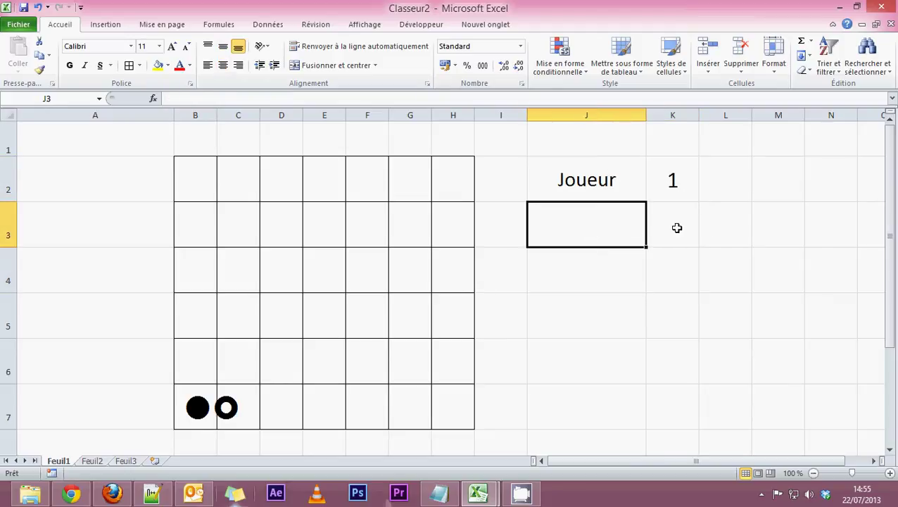
Step: Merge and centre cells J3:K3 directly below the player indicator
drag(689, 228, 535, 239)
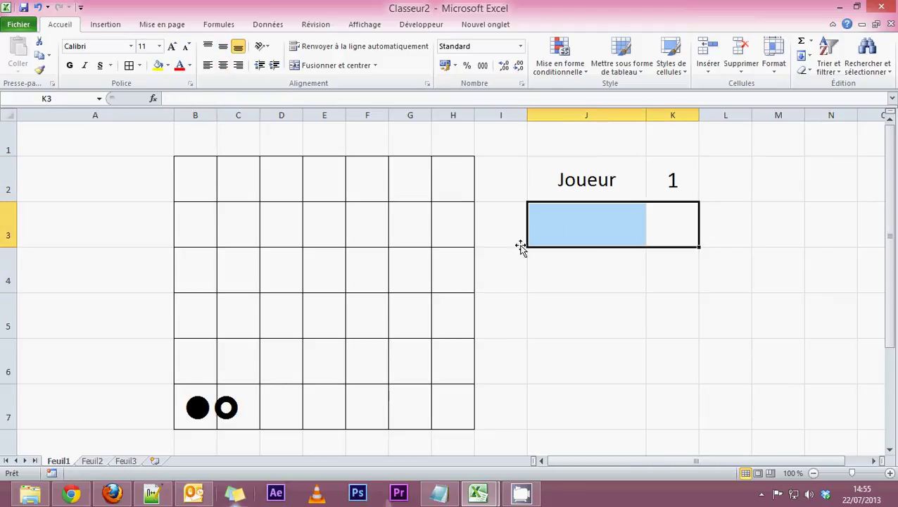
click(303, 68)
drag(610, 296, 610, 288)
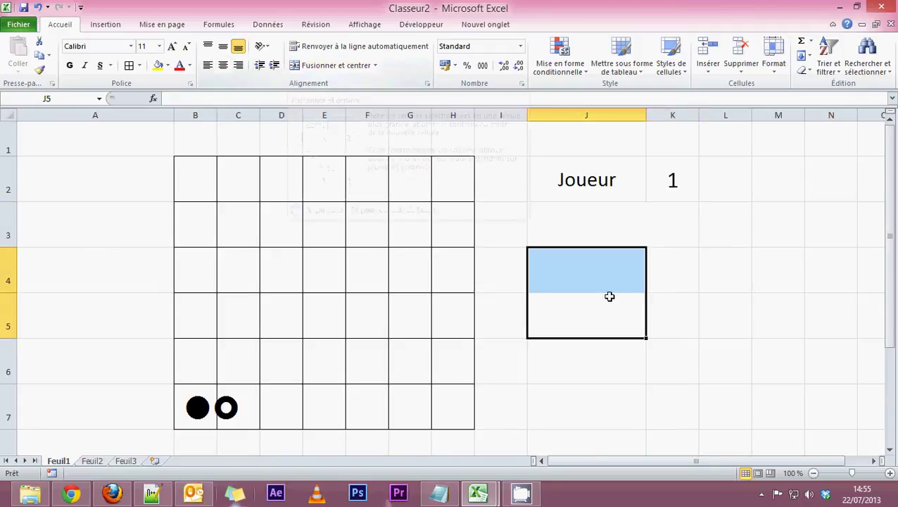
click(570, 229)
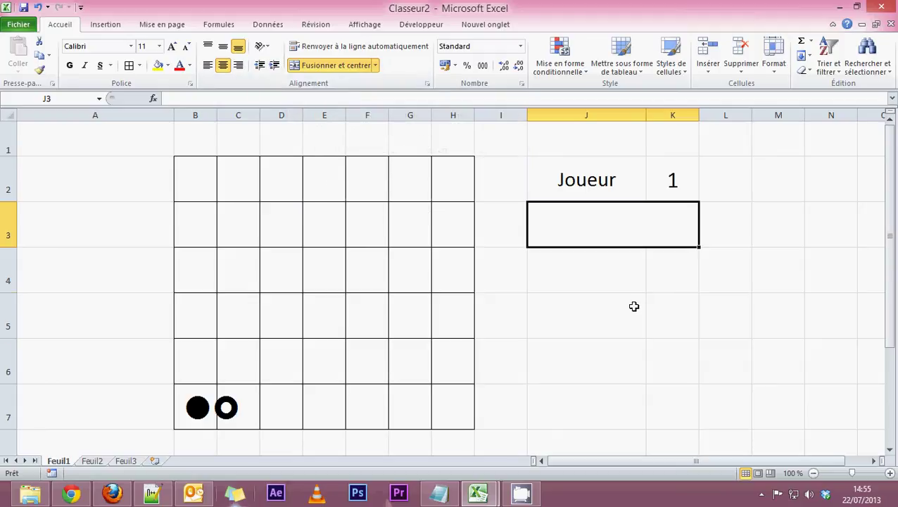
click(618, 313)
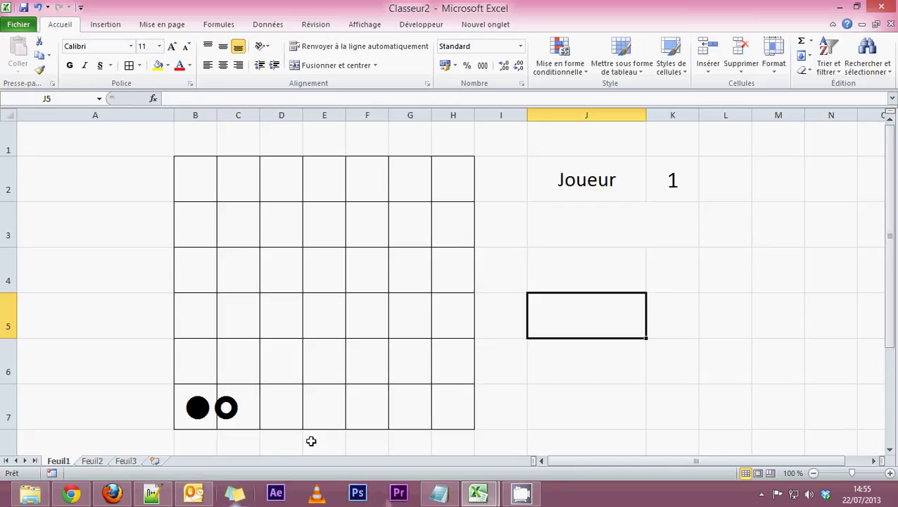
Step: Merge and centre cells J4:K4 in the row beneath the merged J3:K3
drag(543, 277, 666, 279)
click(331, 65)
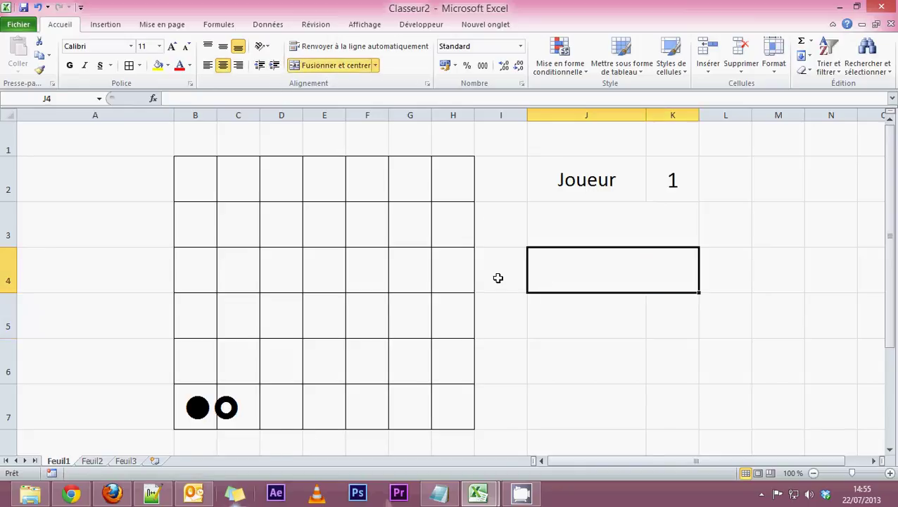
click(624, 304)
click(619, 259)
click(599, 309)
click(598, 263)
click(594, 219)
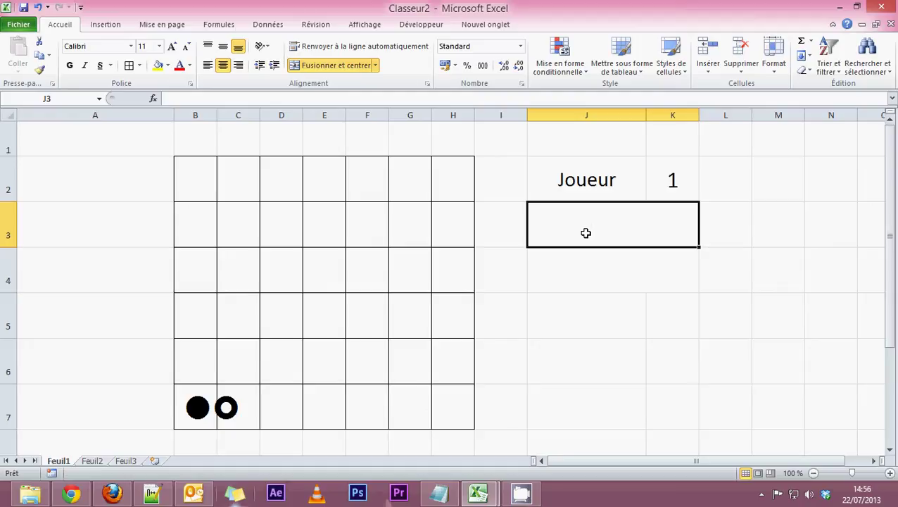
click(583, 269)
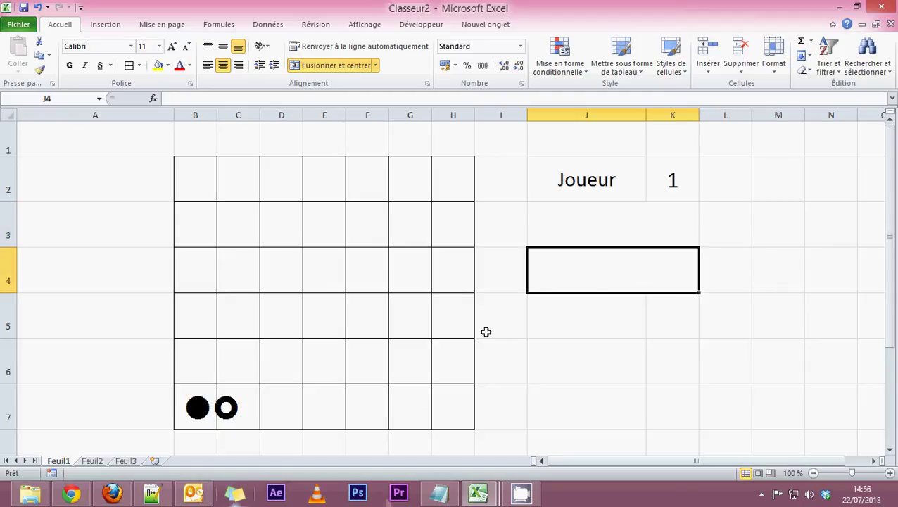
Step: Review the game board together with the labelled backing table in rows 9 to 17
scroll(485, 331, down, 2)
scroll(485, 331, up, 2)
scroll(485, 331, down, 2)
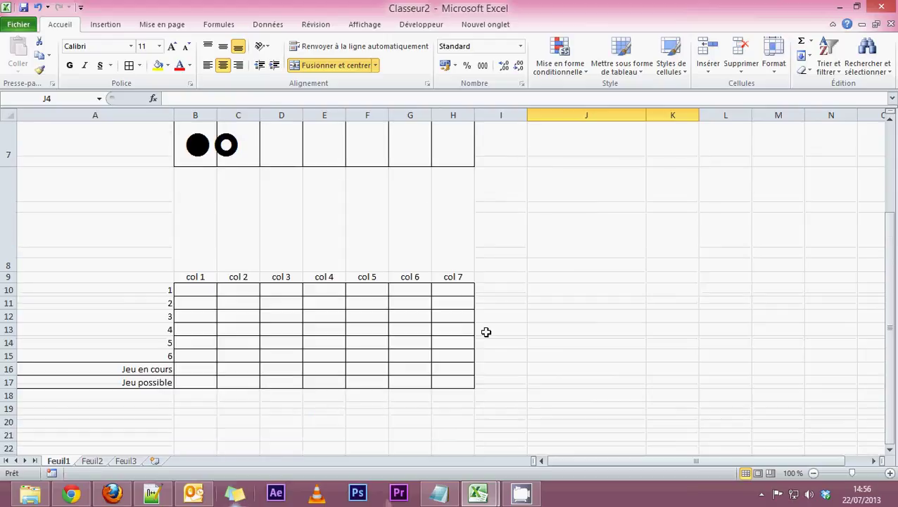
scroll(486, 332, up, 2)
scroll(486, 331, down, 1)
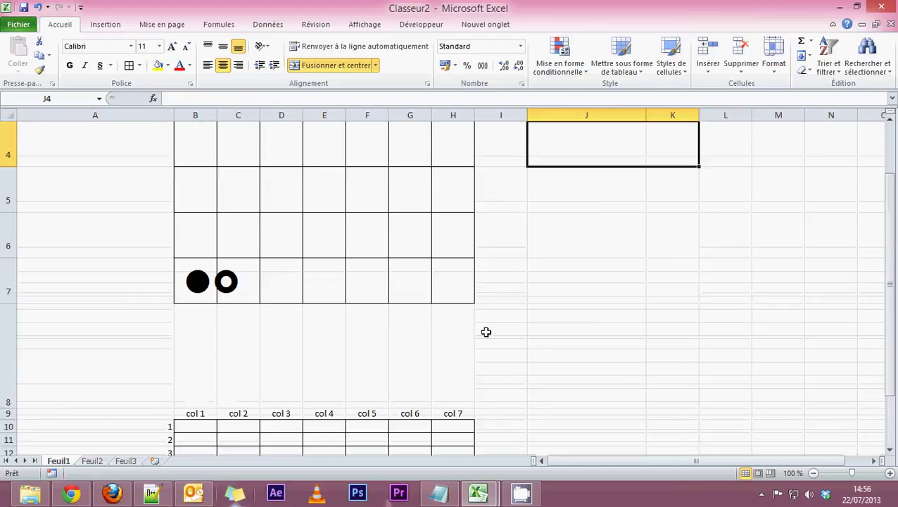
click(486, 333)
scroll(522, 397, down, 1)
scroll(522, 397, up, 2)
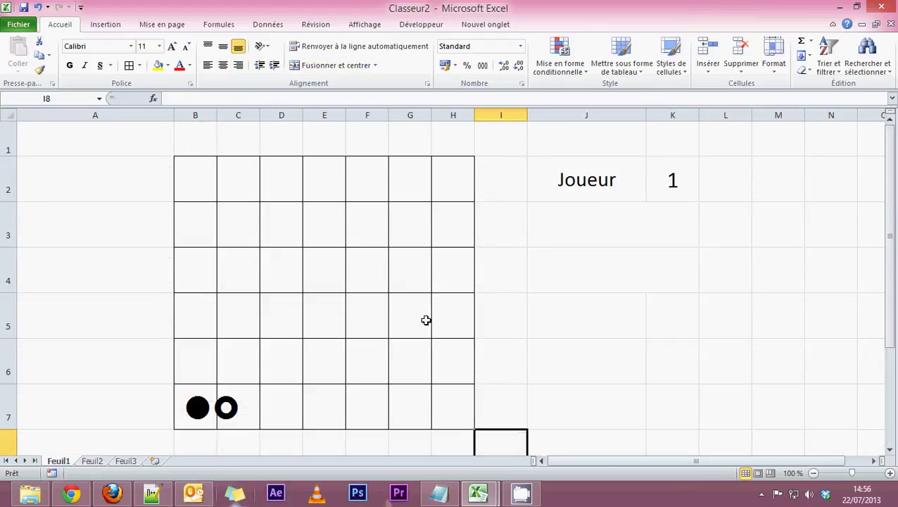
Step: Examine board range B2:H7, its tokens in row 7, the player indicator and the backing table's current and possible play rows
drag(198, 176, 465, 415)
click(212, 407)
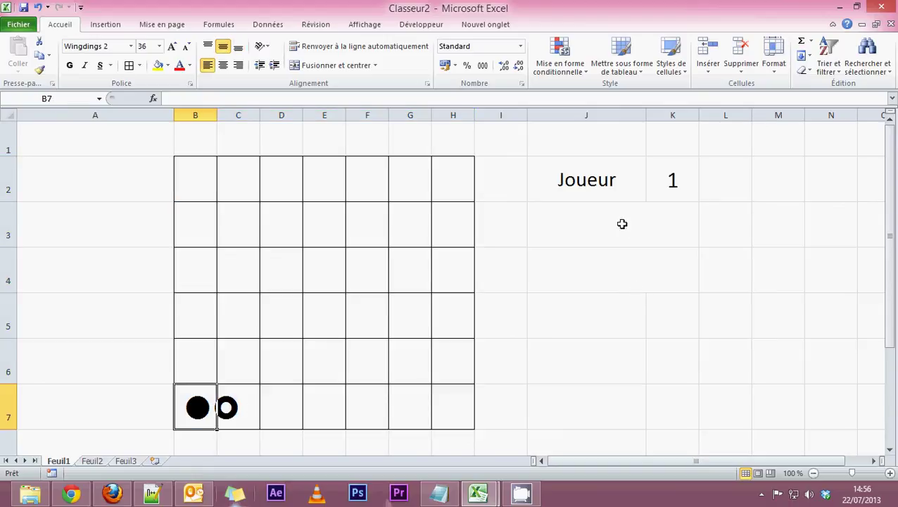
click(579, 181)
click(693, 185)
scroll(589, 346, down, 1)
scroll(589, 346, down, 1)
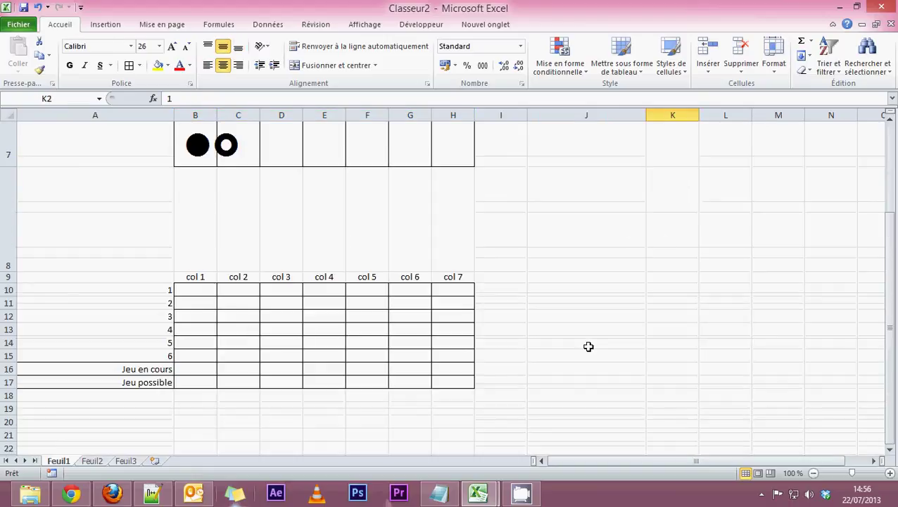
scroll(588, 347, up, 2)
scroll(588, 346, down, 3)
scroll(236, 285, up, 3)
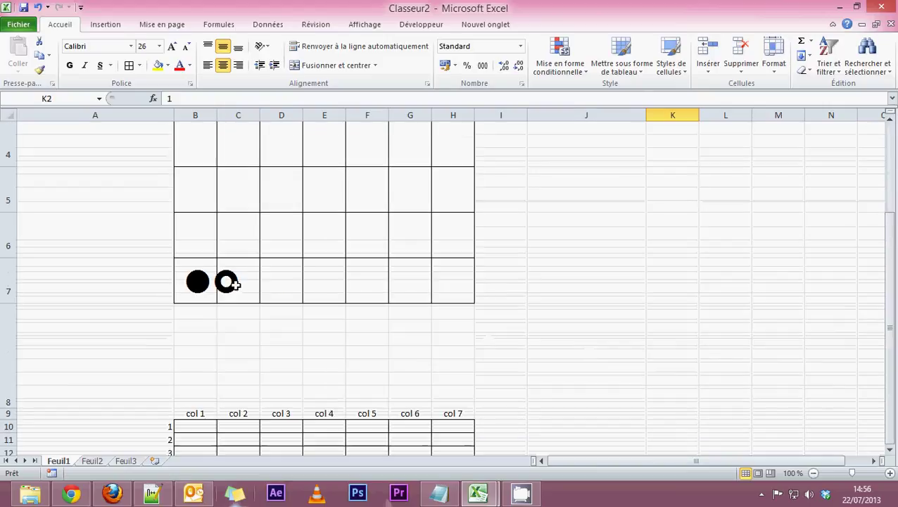
scroll(236, 283, down, 3)
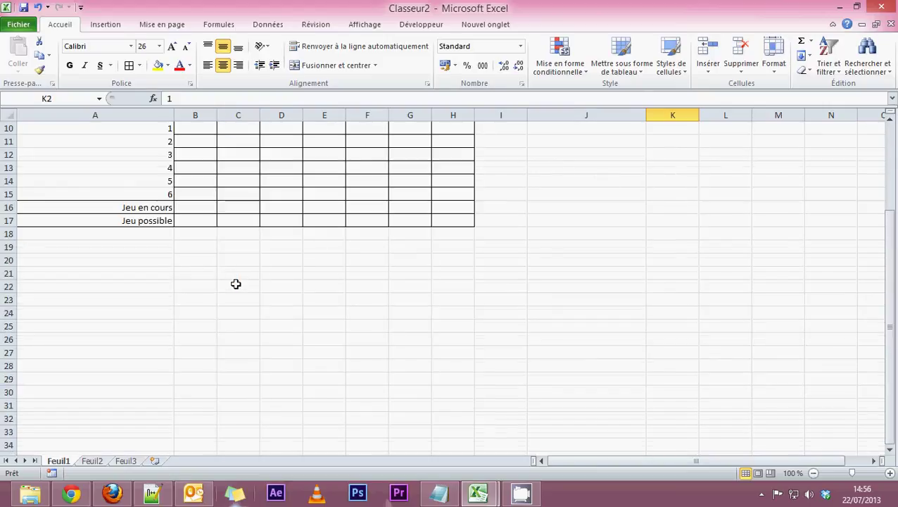
scroll(237, 284, up, 2)
scroll(236, 284, down, 1)
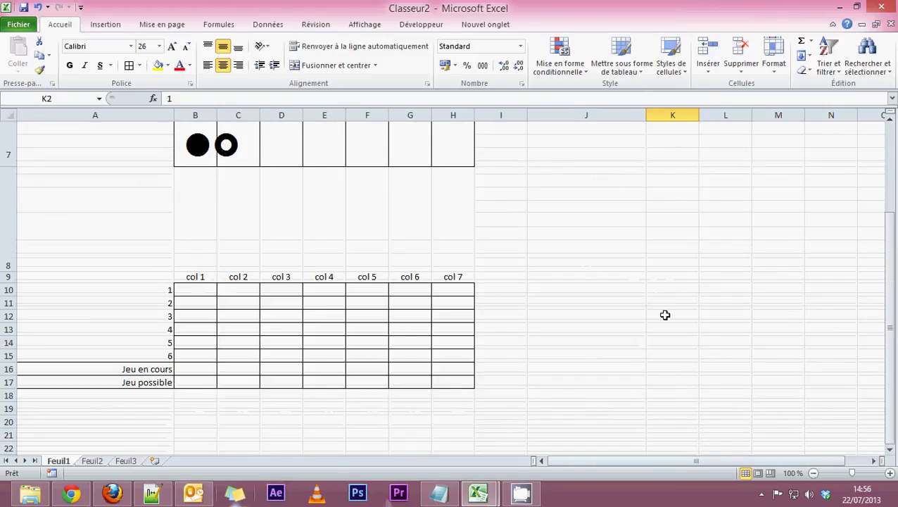
scroll(664, 315, up, 2)
scroll(665, 314, down, 1)
scroll(664, 314, down, 2)
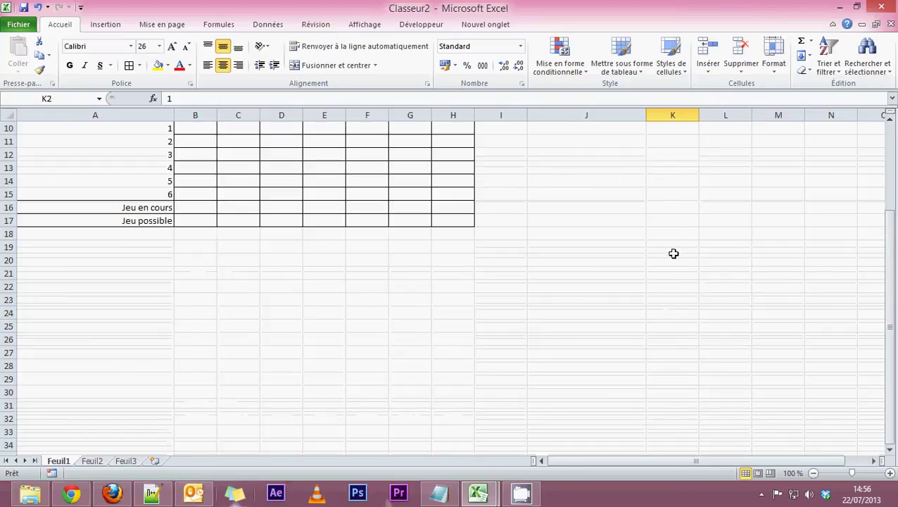
scroll(675, 259, up, 2)
scroll(705, 289, down, 1)
scroll(187, 306, down, 1)
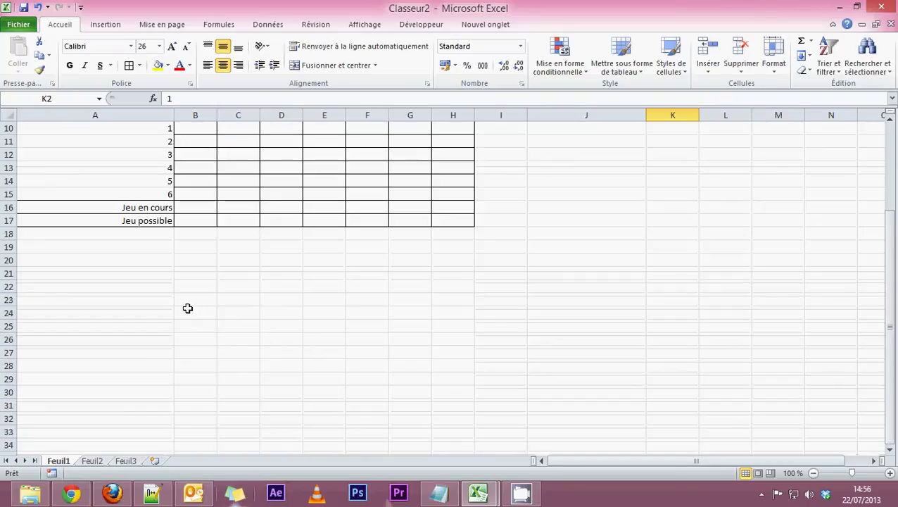
scroll(186, 299, up, 3)
scroll(187, 299, down, 3)
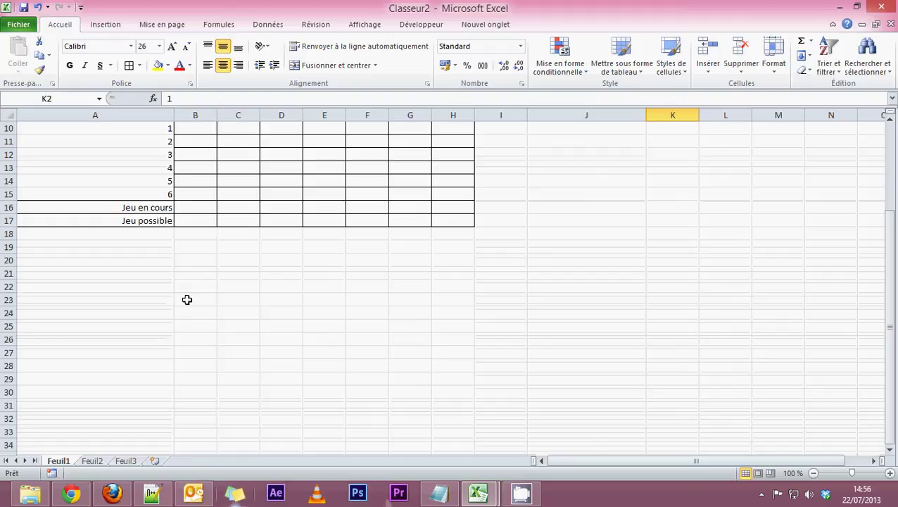
scroll(187, 299, up, 3)
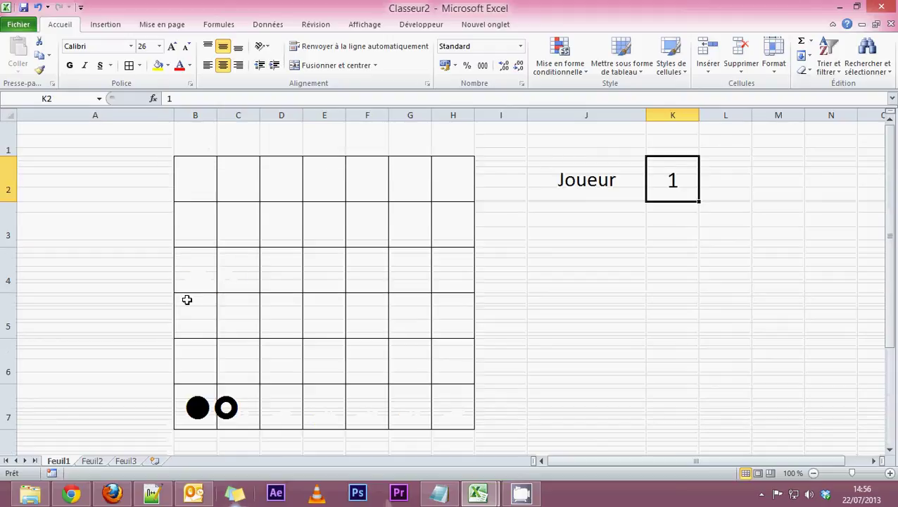
scroll(187, 300, down, 3)
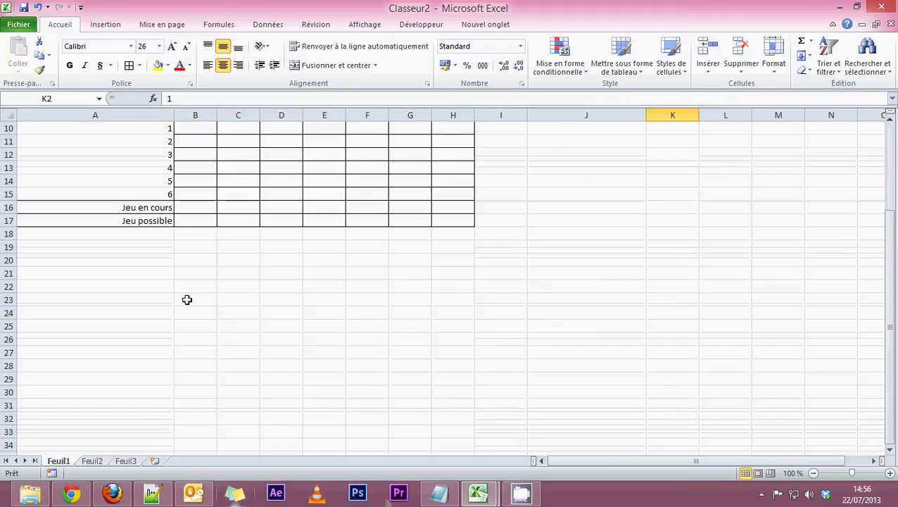
Step: Inspect the lower rows of the backing table and the empty range B19:H26 beneath it
mouse_move(194, 208)
mouse_down()
mouse_move(432, 208)
mouse_move(151, 218)
mouse_move(203, 201)
mouse_up()
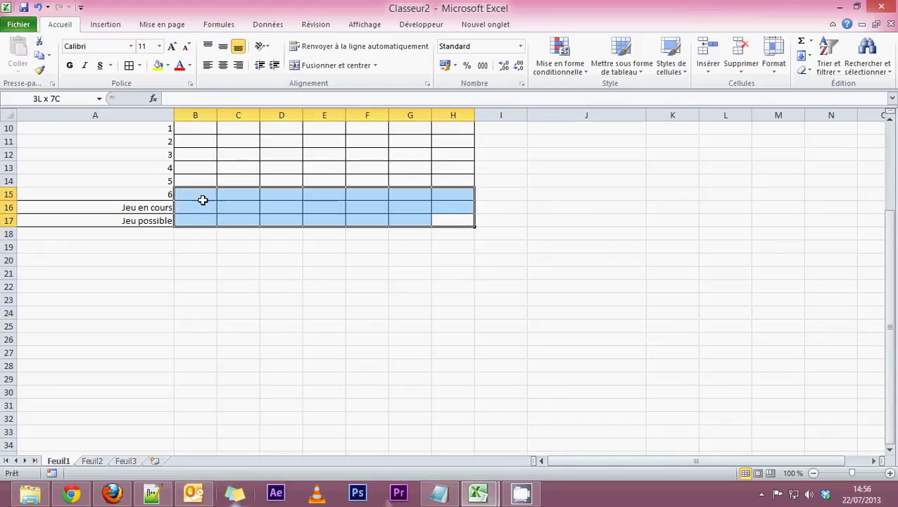
scroll(250, 241, up, 3)
scroll(250, 241, down, 3)
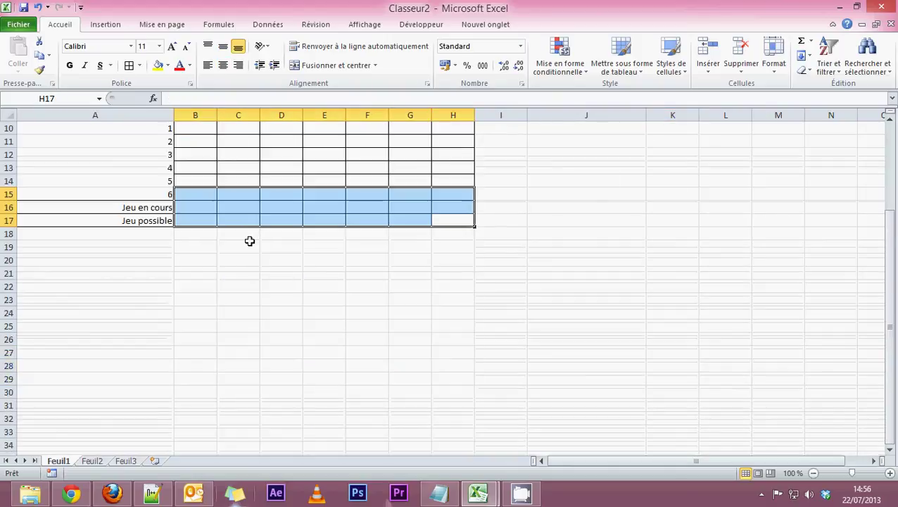
click(289, 284)
scroll(268, 307, down, 4)
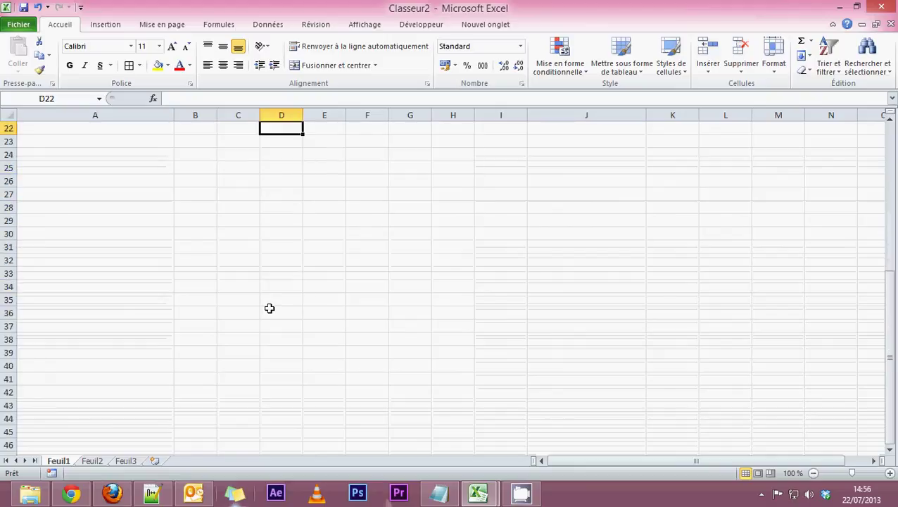
scroll(269, 307, up, 3)
drag(185, 211, 454, 300)
scroll(415, 366, up, 4)
scroll(619, 350, down, 3)
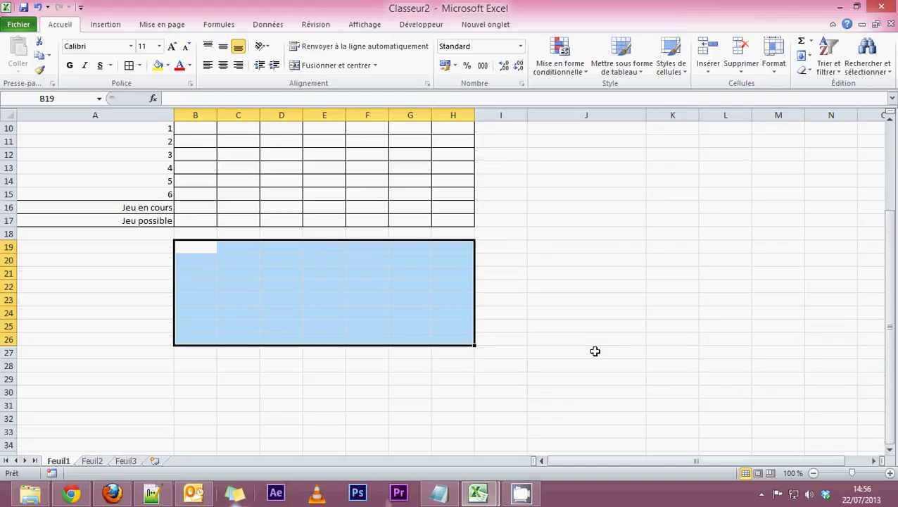
scroll(556, 340, up, 3)
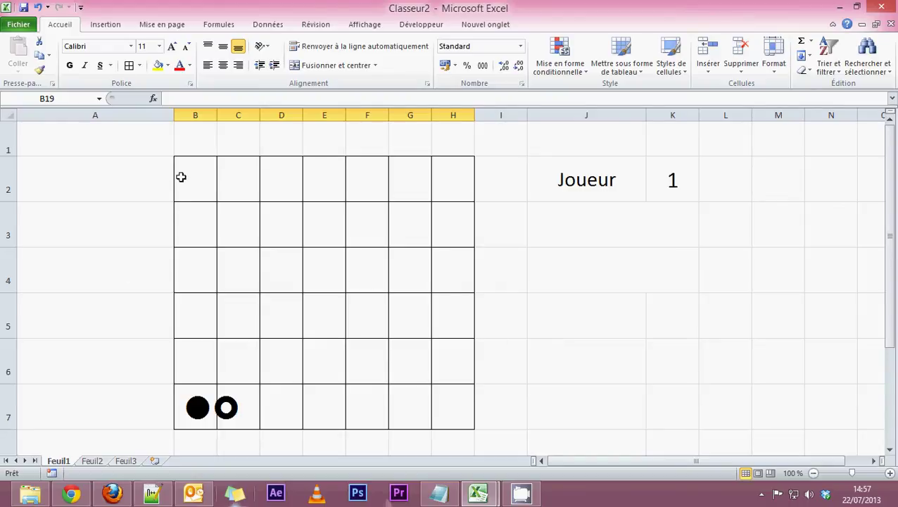
Step: Compare board range B2:H7 with the numbered rows of the backing table starting at B10
drag(180, 176, 445, 404)
scroll(305, 381, down, 2)
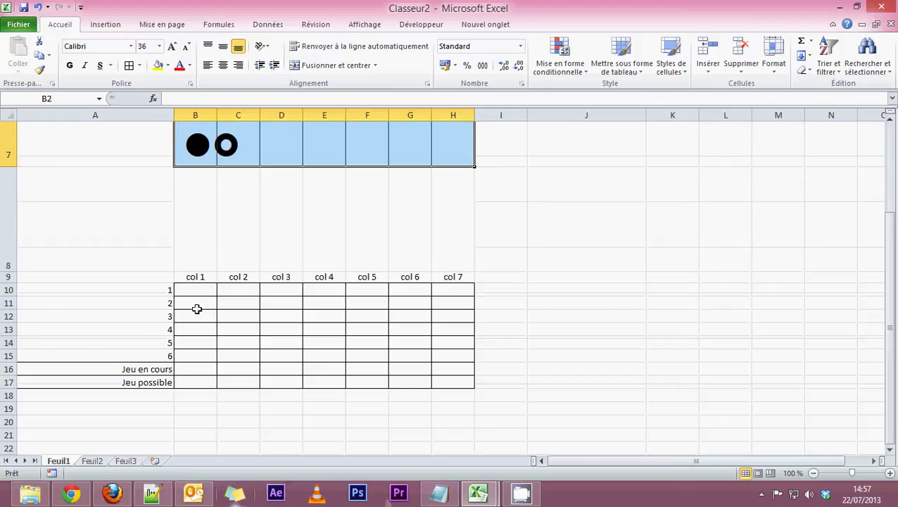
drag(190, 291, 415, 363)
scroll(337, 363, up, 2)
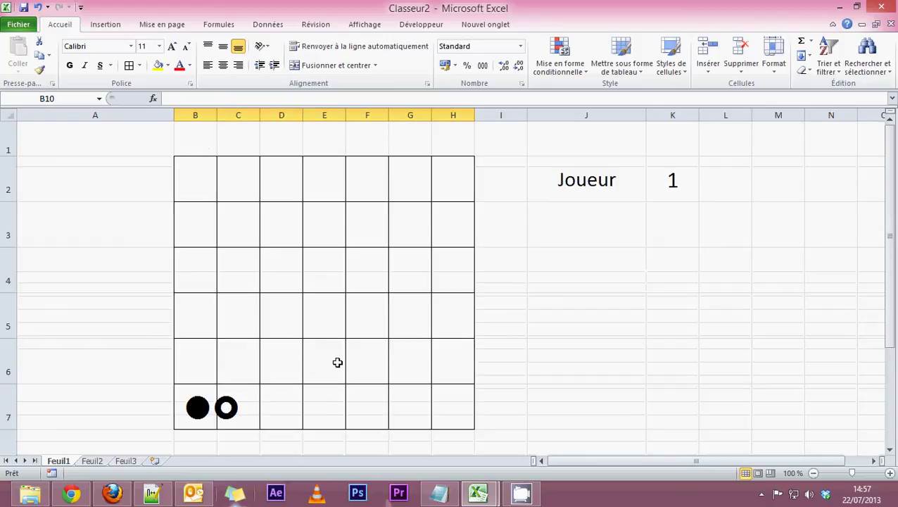
drag(190, 188, 443, 398)
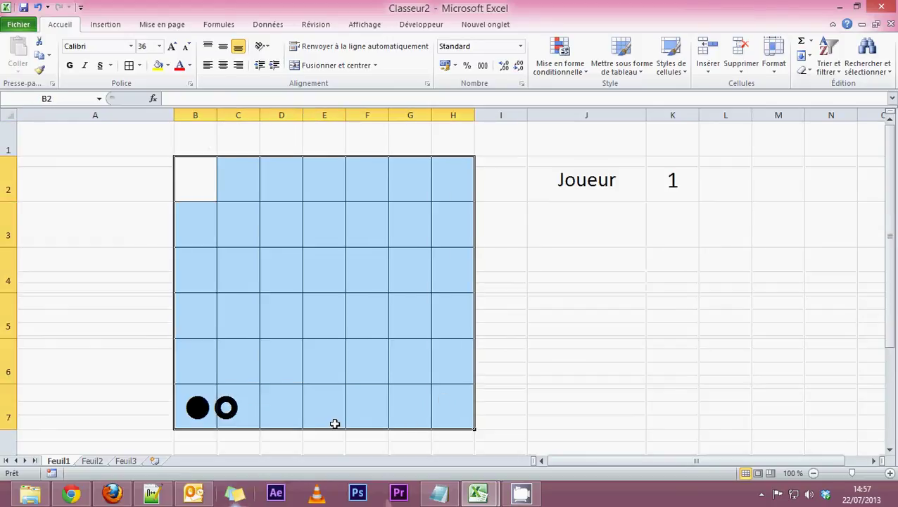